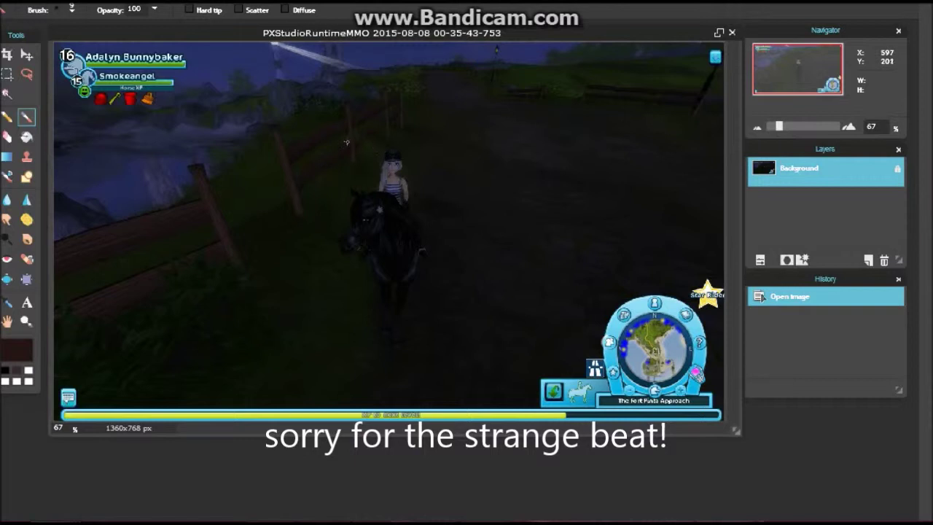
Step: Crop the game screenshot closely around the rider and her horse, to about 358 x 448 px
key(c)
drag(346, 121, 430, 394)
key(Escape)
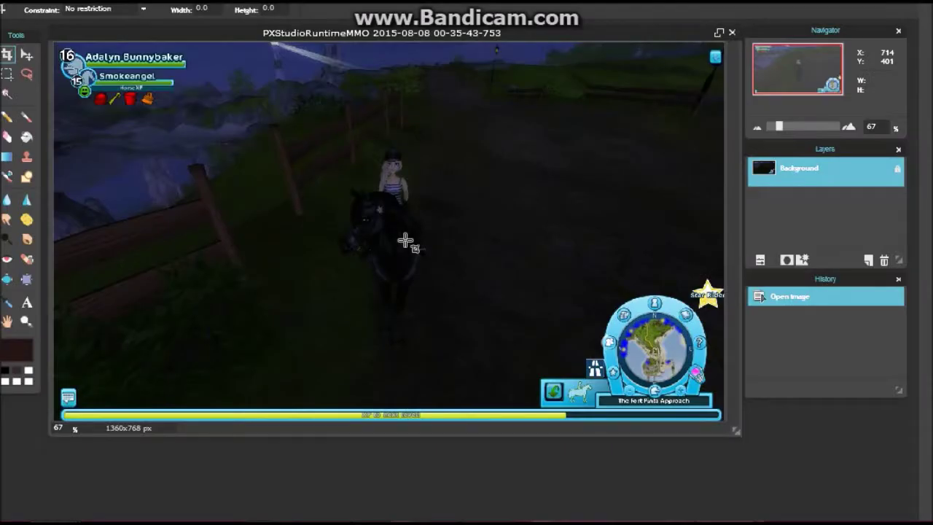
drag(298, 132, 475, 353)
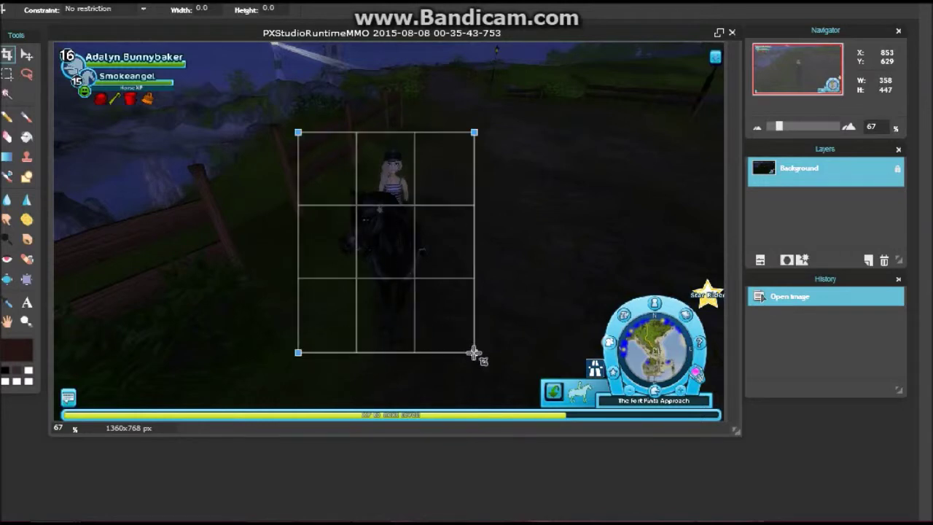
key(Return)
key(Return)
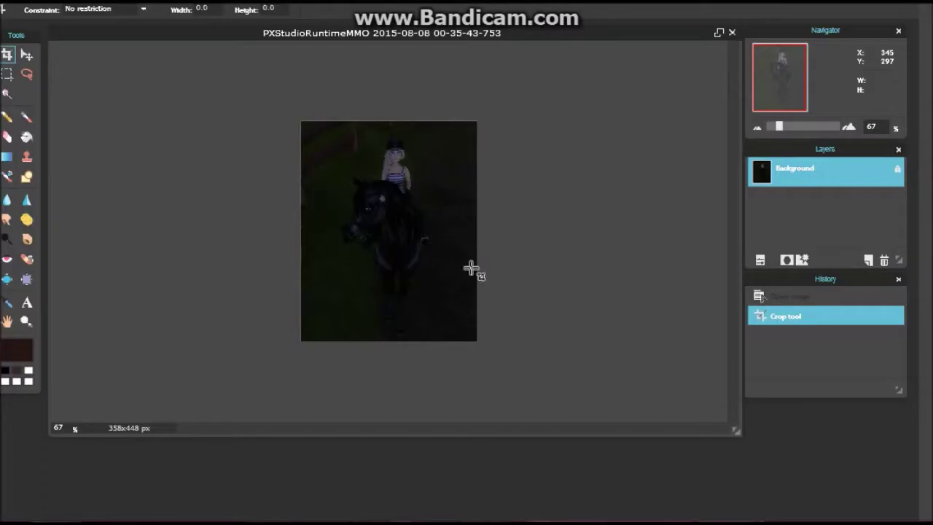
Step: Skip to the next song in the Spotify playlist and return to the Pixlr editor
drag(779, 126, 811, 126)
drag(780, 77, 781, 60)
scroll(390, 227, up, 3)
drag(782, 59, 780, 56)
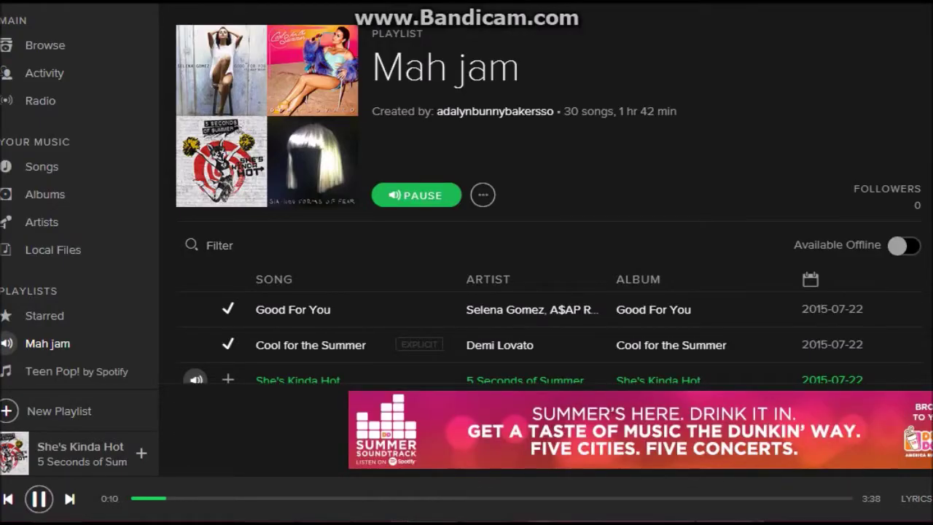
key(ctrl+Right)
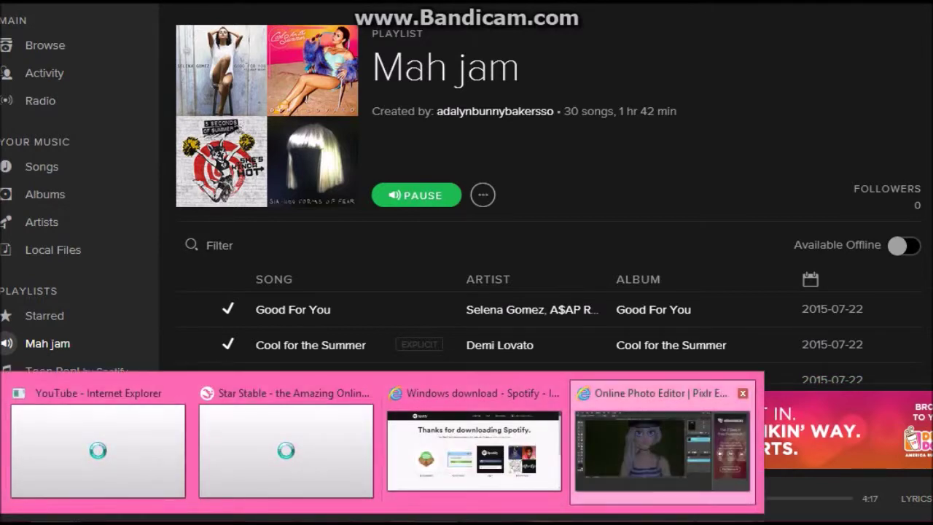
click(660, 445)
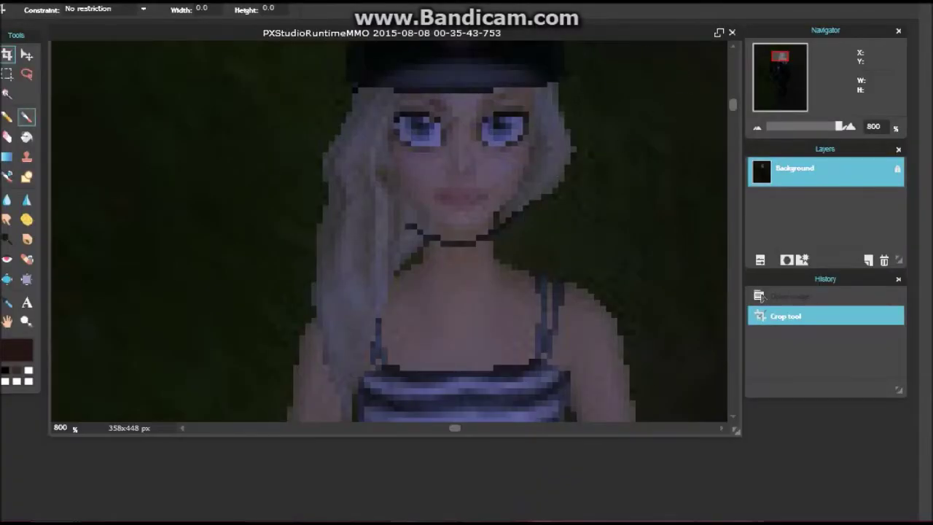
Step: Paint long dark brown hair (#241414) over the blonde hair on the left side of the rider's face, down over her top
click(16, 349)
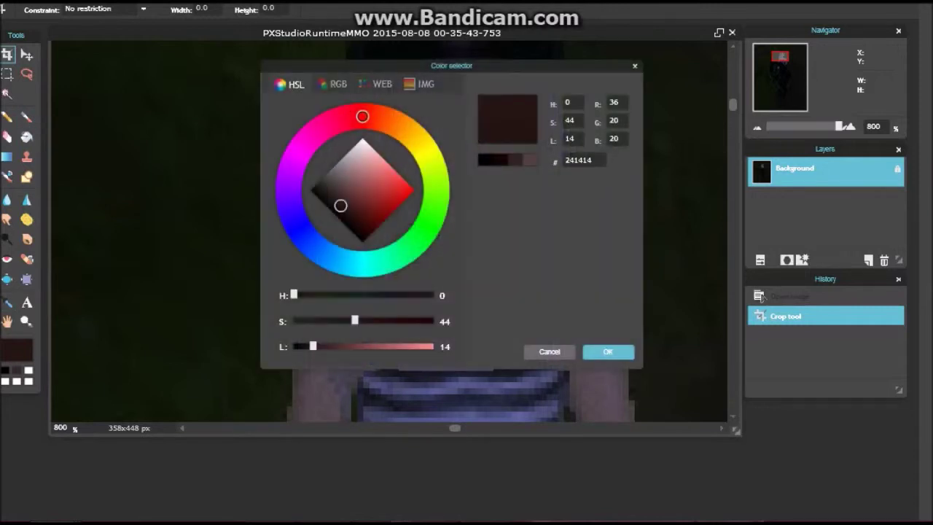
click(608, 352)
click(27, 117)
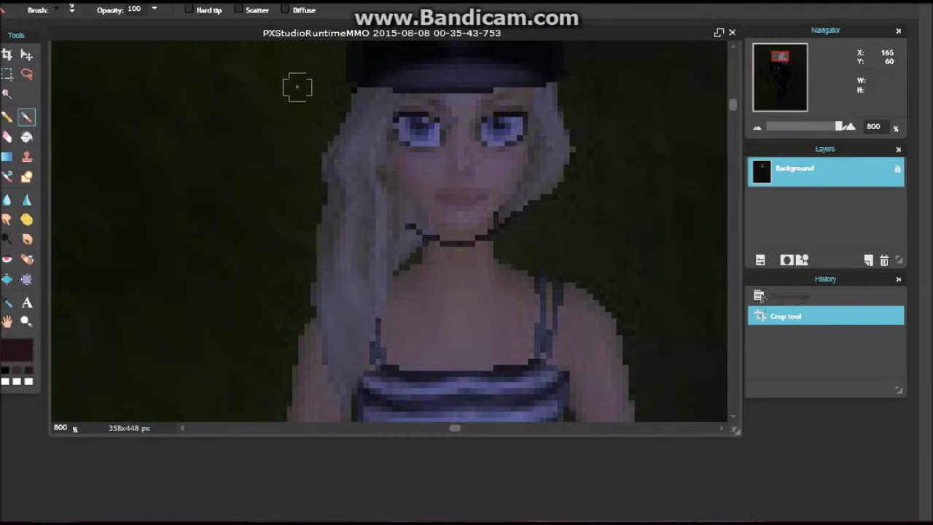
mouse_move(376, 103)
mouse_down()
mouse_move(365, 172)
mouse_move(374, 315)
mouse_move(391, 257)
mouse_move(383, 205)
mouse_move(401, 248)
mouse_move(413, 247)
mouse_move(373, 157)
mouse_move(368, 113)
mouse_move(334, 192)
mouse_move(354, 350)
mouse_move(347, 299)
mouse_move(358, 410)
mouse_move(336, 246)
mouse_move(349, 417)
mouse_move(337, 344)
mouse_move(344, 393)
mouse_move(338, 312)
mouse_move(355, 435)
mouse_move(323, 201)
mouse_move(363, 110)
mouse_move(355, 223)
mouse_move(370, 231)
mouse_move(389, 277)
mouse_up()
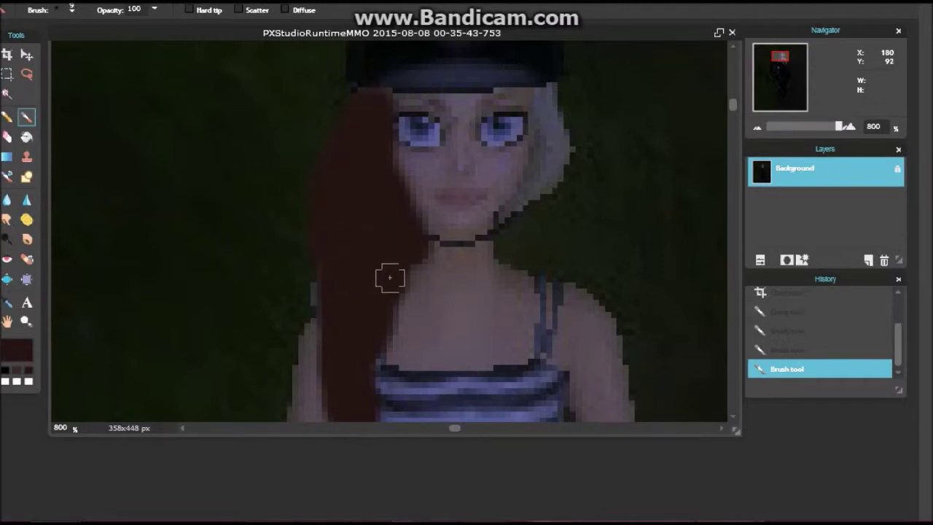
Step: Paint matching dark brown hair on the right side of the rider's face, extending it over her shoulder and striped top
mouse_move(511, 240)
mouse_down()
mouse_move(560, 267)
mouse_move(569, 245)
mouse_move(547, 95)
mouse_move(550, 224)
mouse_move(539, 228)
mouse_move(544, 173)
mouse_move(537, 211)
mouse_move(521, 215)
mouse_move(534, 199)
mouse_move(543, 374)
mouse_move(565, 291)
mouse_move(562, 360)
mouse_move(551, 448)
mouse_move(546, 390)
mouse_move(546, 483)
mouse_up()
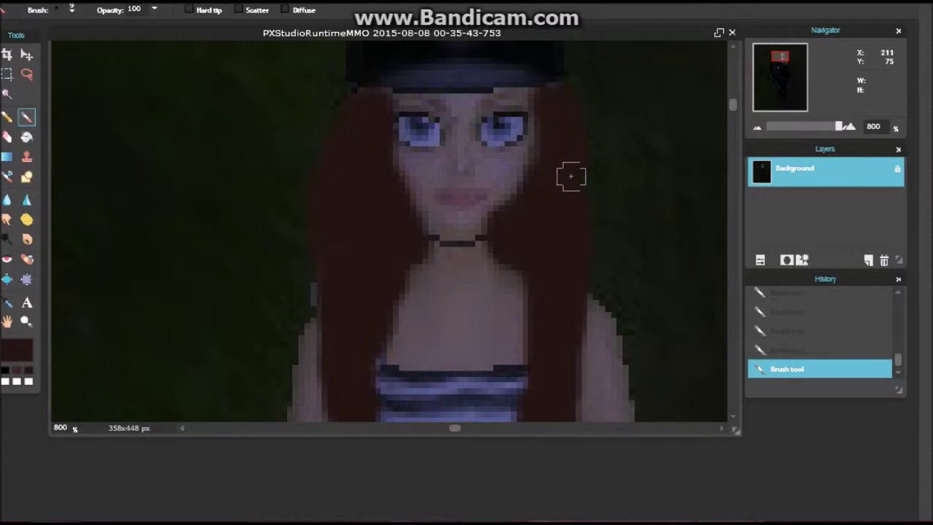
drag(567, 307, 557, 438)
mouse_move(780, 56)
mouse_down()
mouse_move(794, 72)
mouse_move(783, 56)
mouse_up()
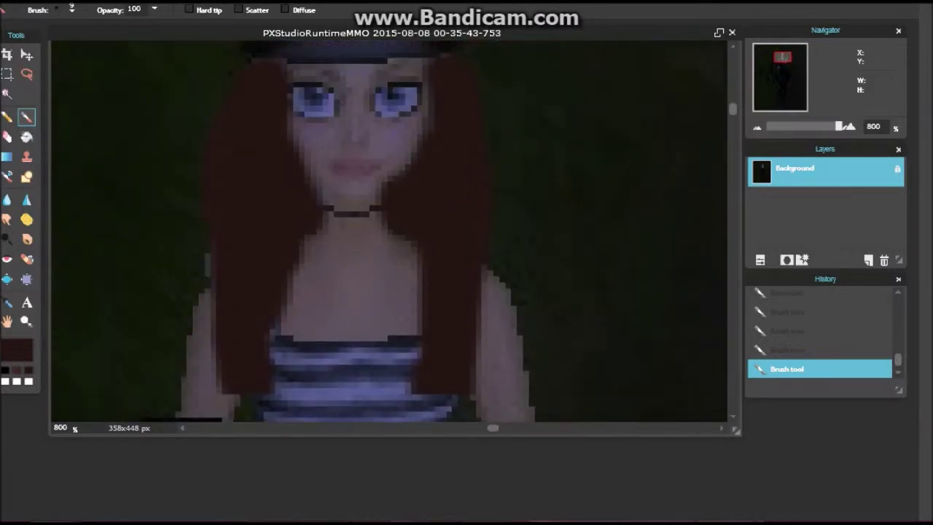
scroll(515, 194, down, 5)
scroll(515, 194, left, 2)
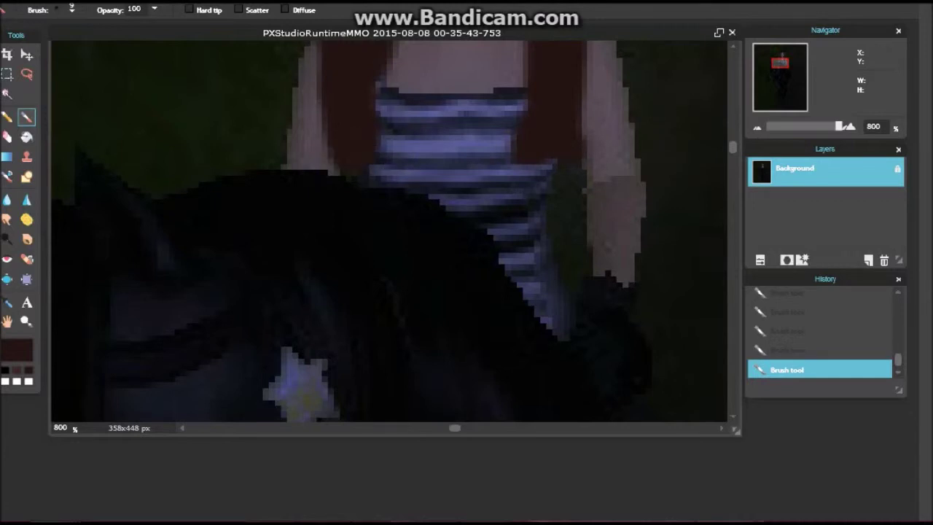
Step: Colour the irises of both of the rider's eyes dark blue (#1c1c61) with a brush of diameter 1
drag(838, 126, 800, 126)
mouse_move(782, 63)
mouse_down()
mouse_move(781, 77)
mouse_move(778, 60)
mouse_up()
drag(800, 126, 839, 126)
drag(779, 60, 782, 55)
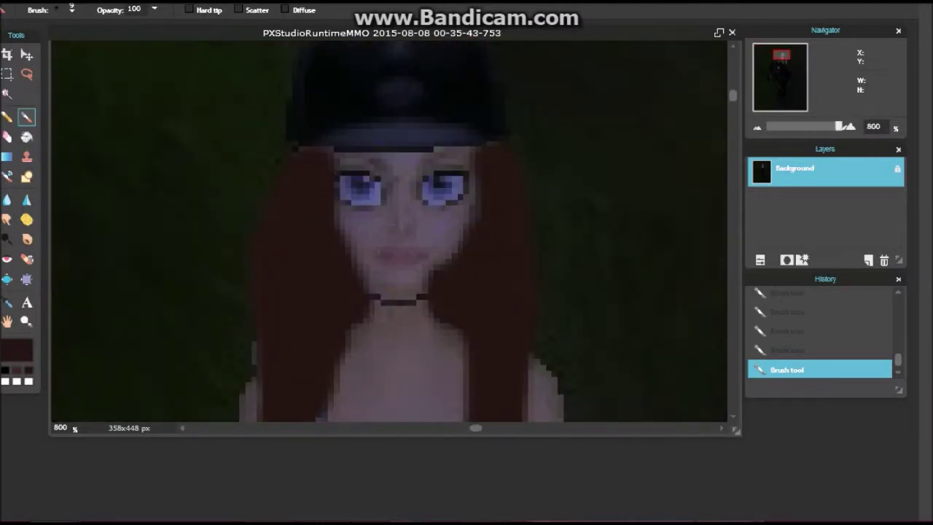
click(72, 9)
click(88, 46)
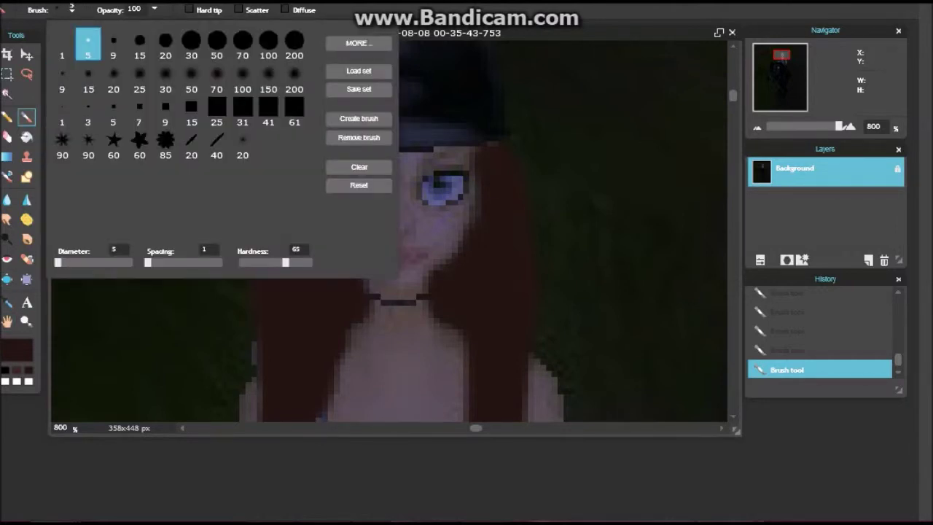
click(62, 45)
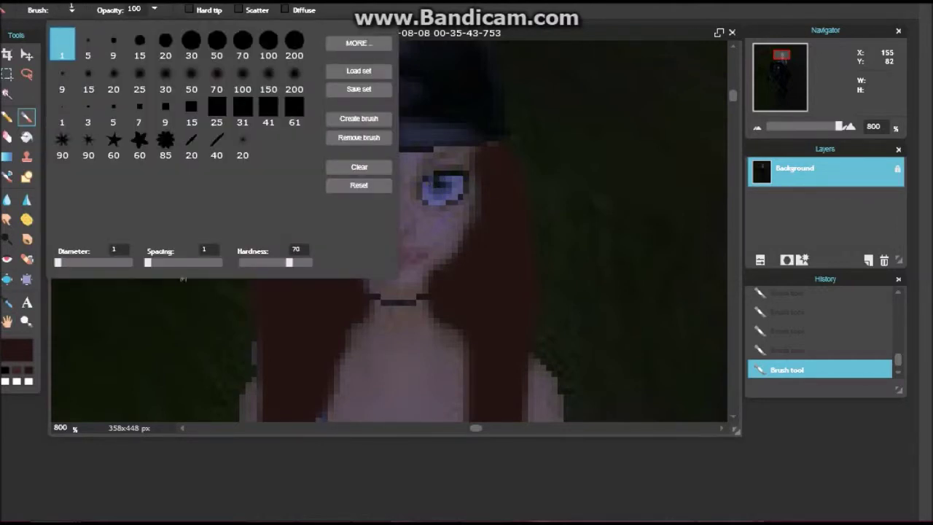
click(17, 350)
mouse_move(301, 232)
mouse_down()
mouse_move(290, 203)
mouse_move(298, 226)
mouse_move(366, 207)
mouse_up()
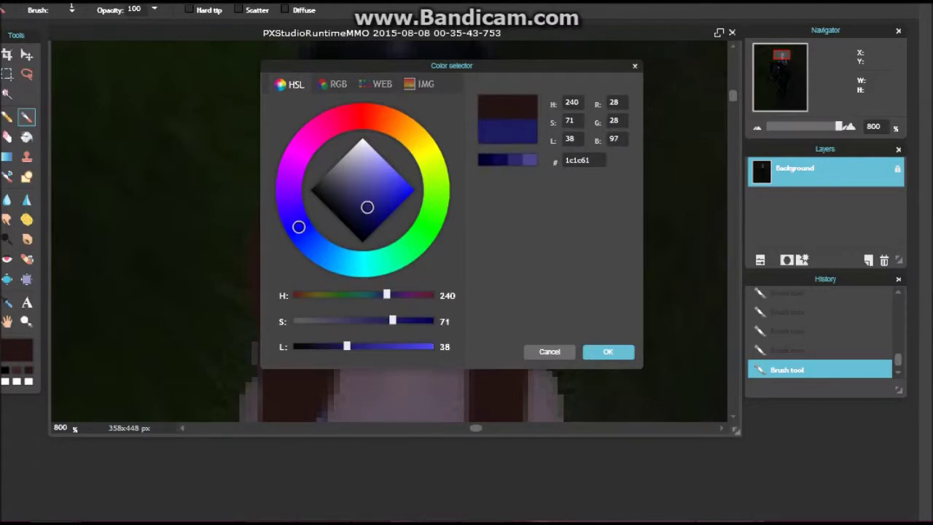
click(608, 351)
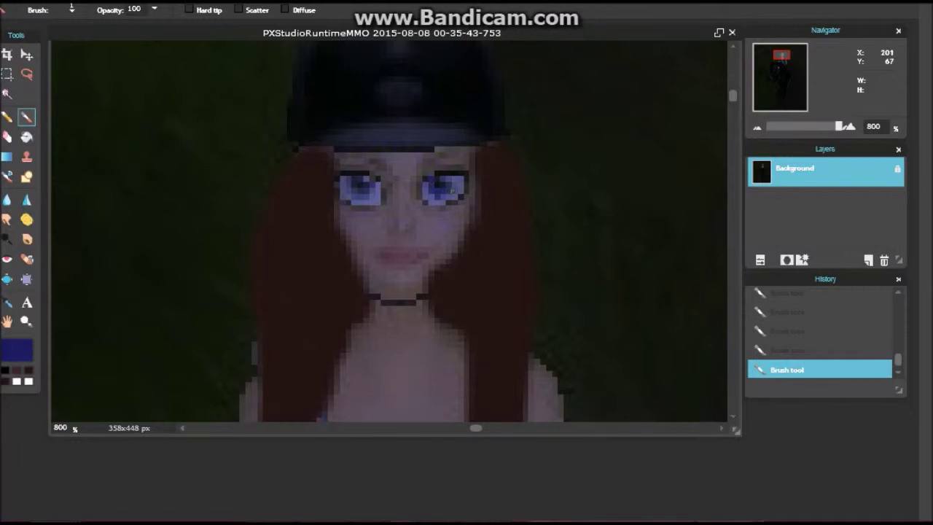
click(447, 184)
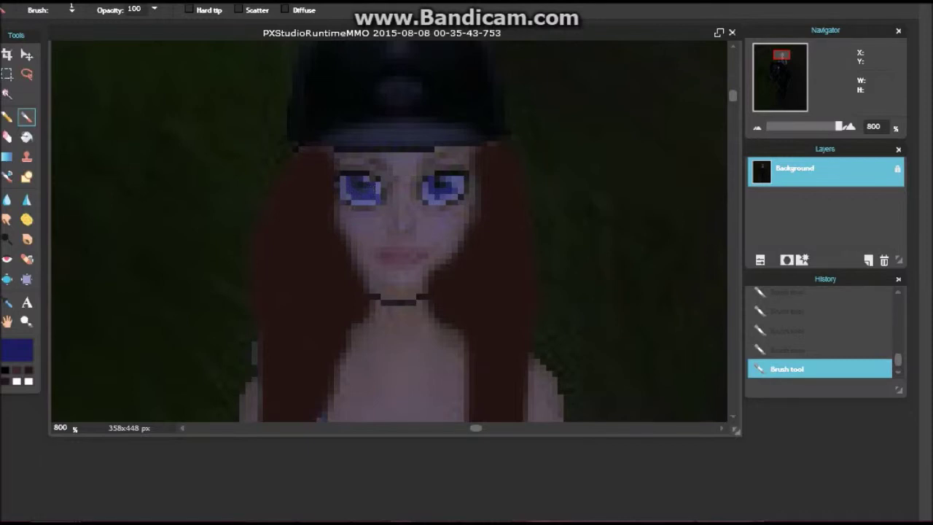
key(ctrl+z)
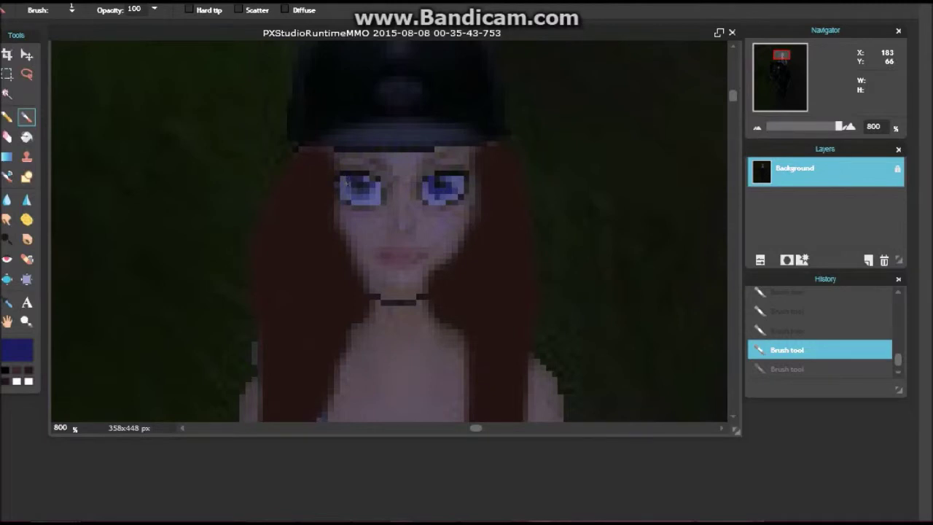
click(364, 192)
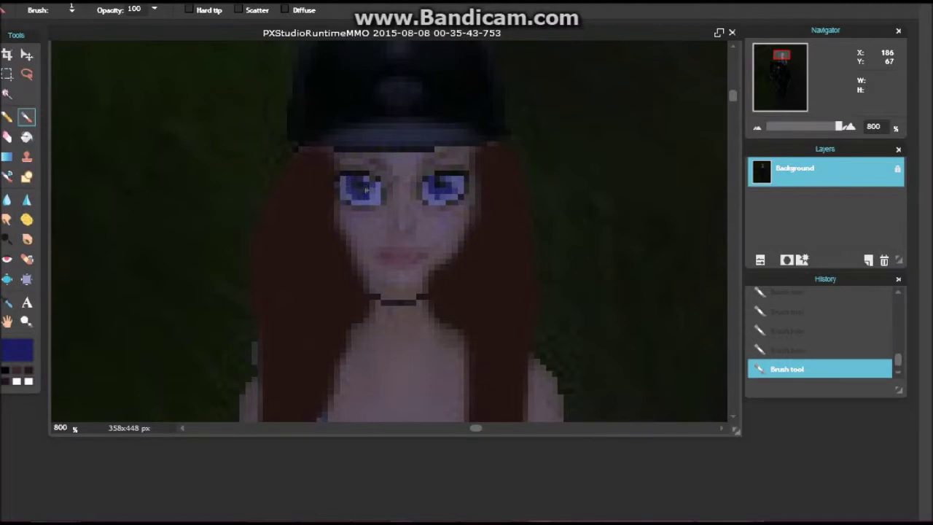
Step: Darken the rider's irises using the deeper blue #0d0d52
click(17, 351)
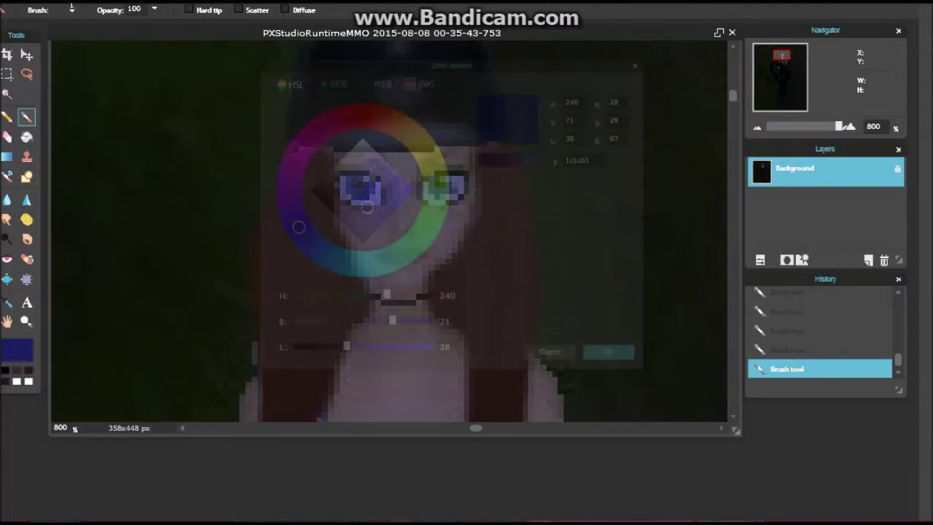
drag(366, 207, 370, 216)
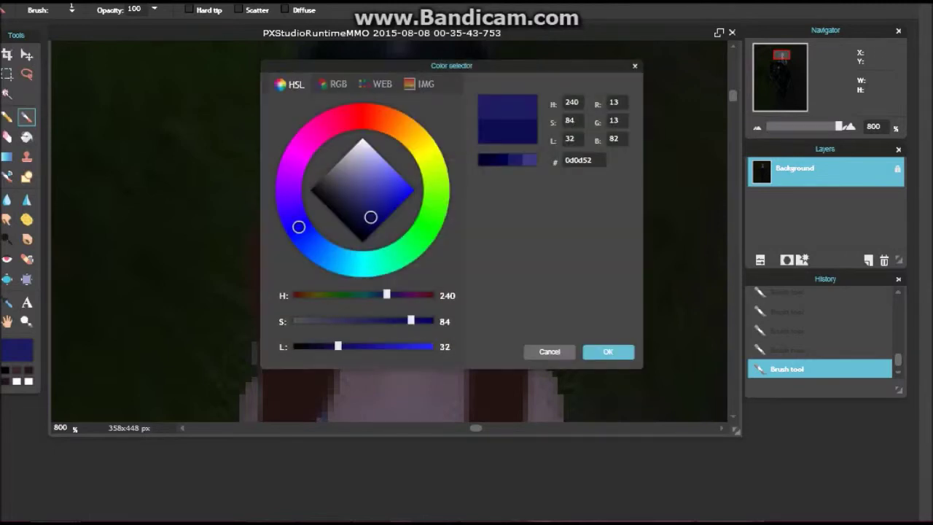
click(608, 352)
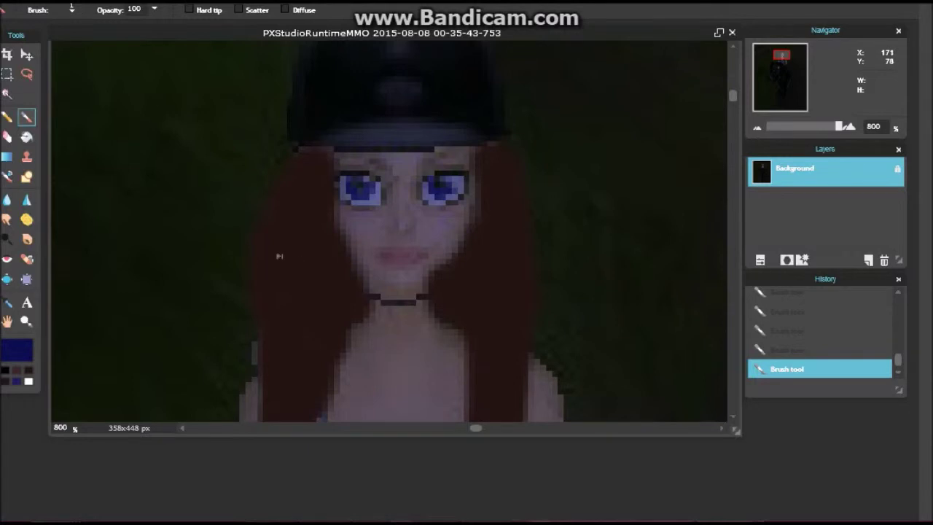
Step: Try adding a small white highlight to each of the rider's eyes, and undo those brush strokes
click(28, 381)
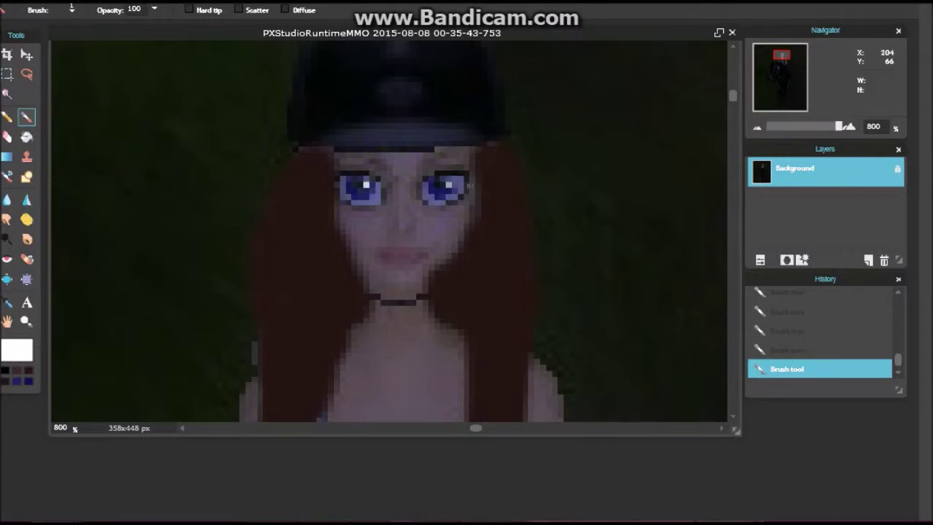
drag(839, 126, 836, 126)
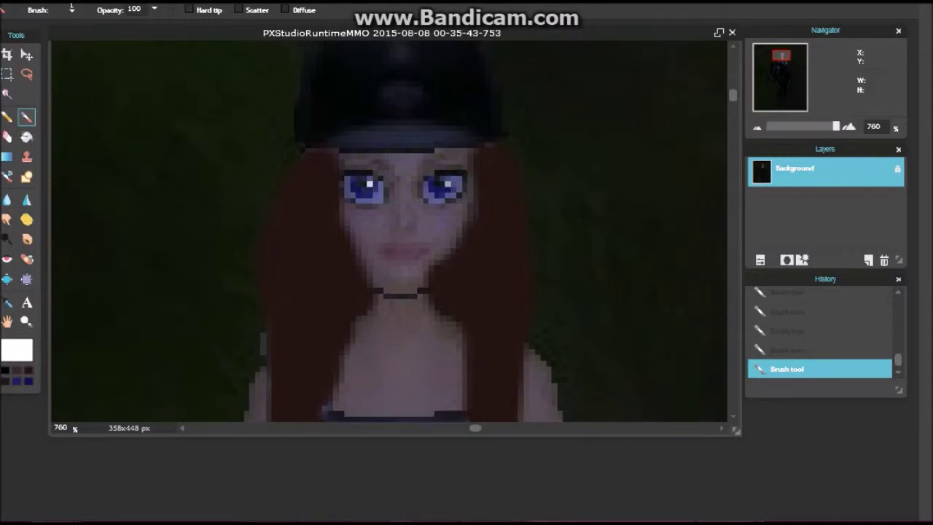
scroll(375, 247, down, 3)
key(ctrl+z)
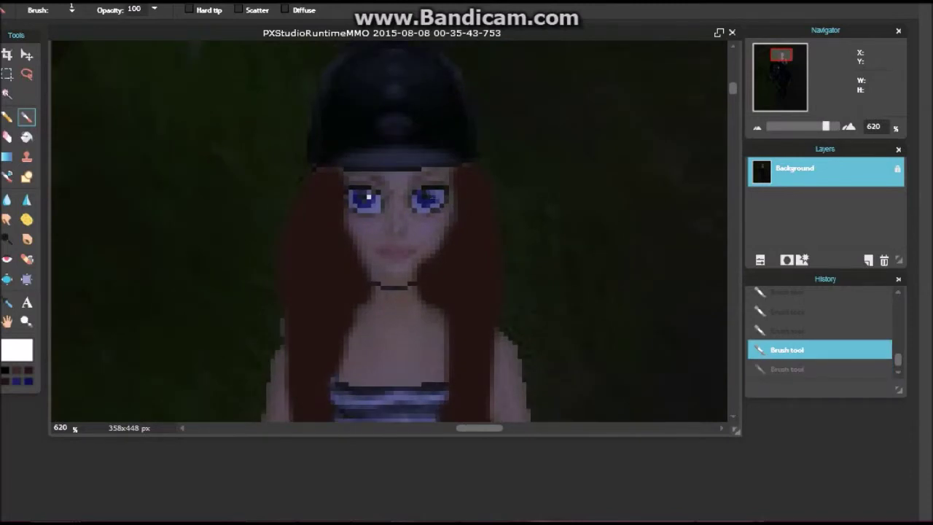
key(ctrl+z)
key(ctrl+z)
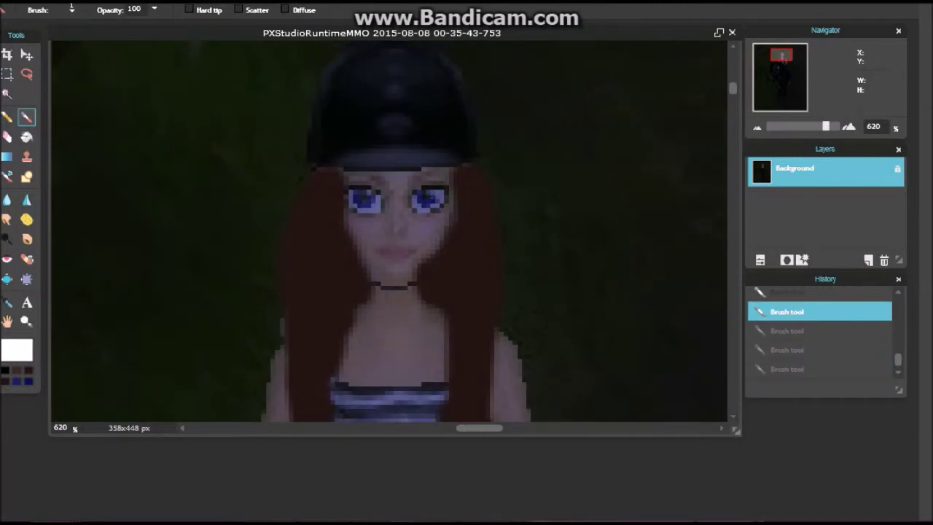
Step: Soften the painted irises of both eyes with the Blur tool, using a brush of diameter 5 at strength 100
scroll(393, 231, down, 5)
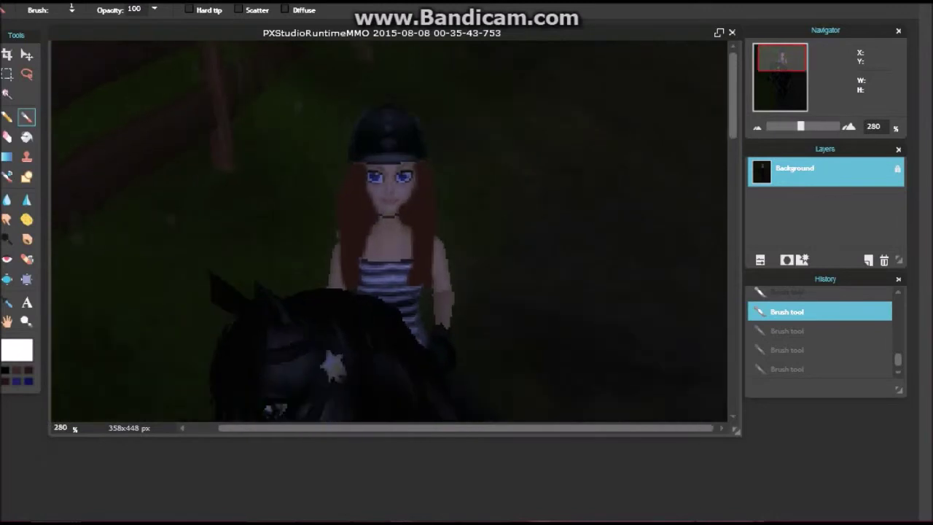
scroll(394, 231, up, 7)
drag(780, 59, 783, 57)
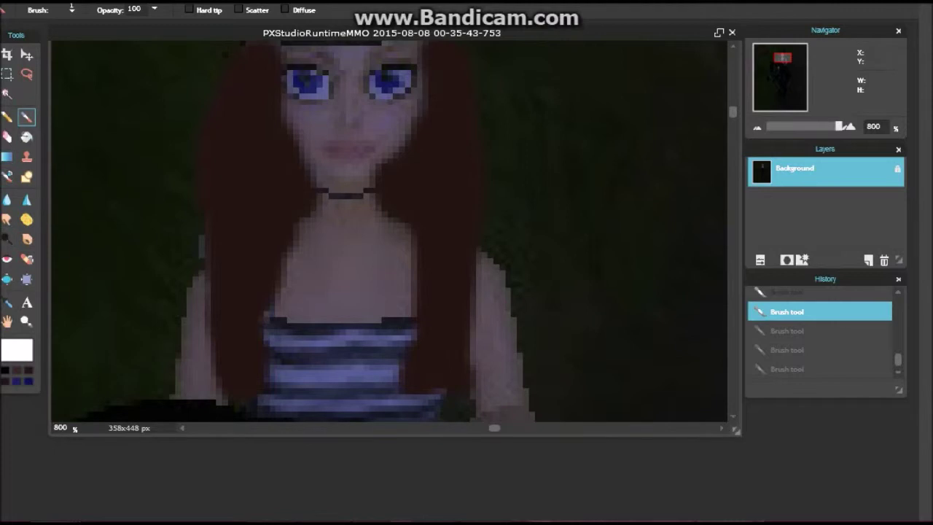
click(7, 200)
click(71, 9)
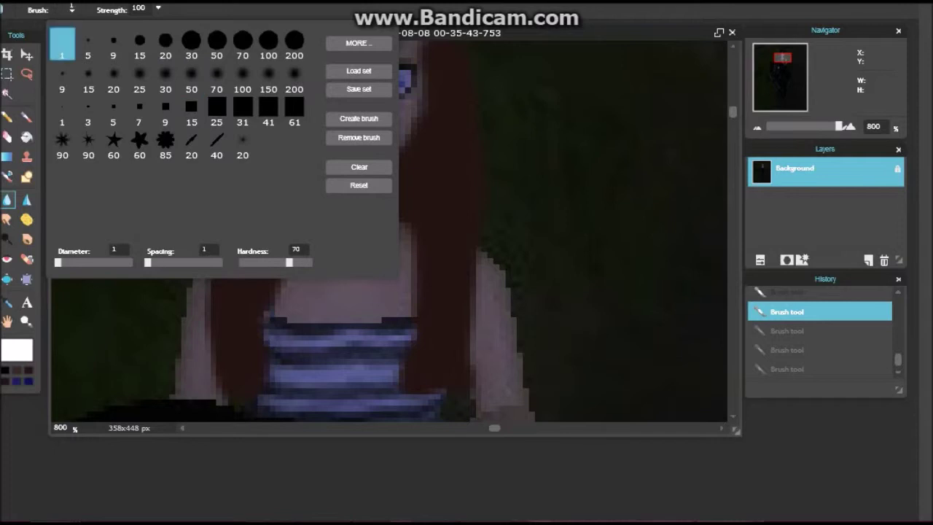
click(88, 45)
click(525, 92)
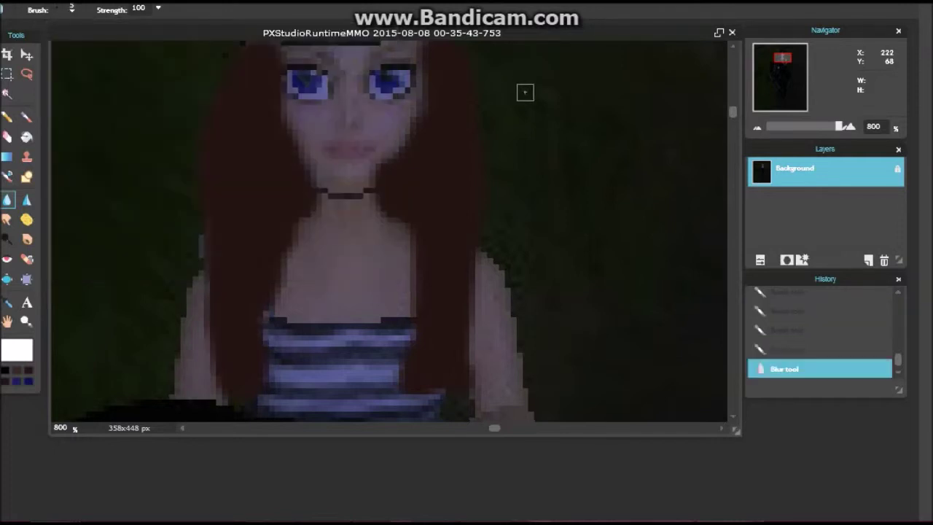
drag(388, 85, 391, 82)
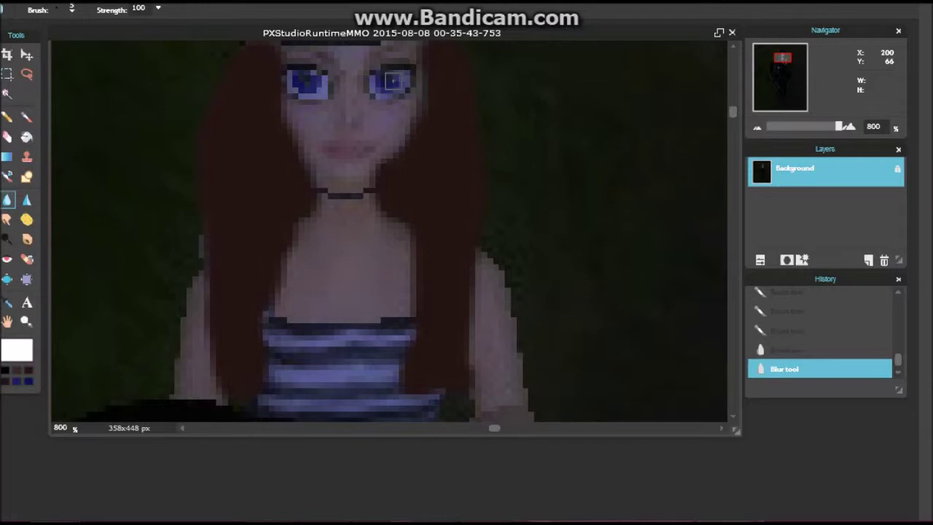
drag(299, 83, 307, 83)
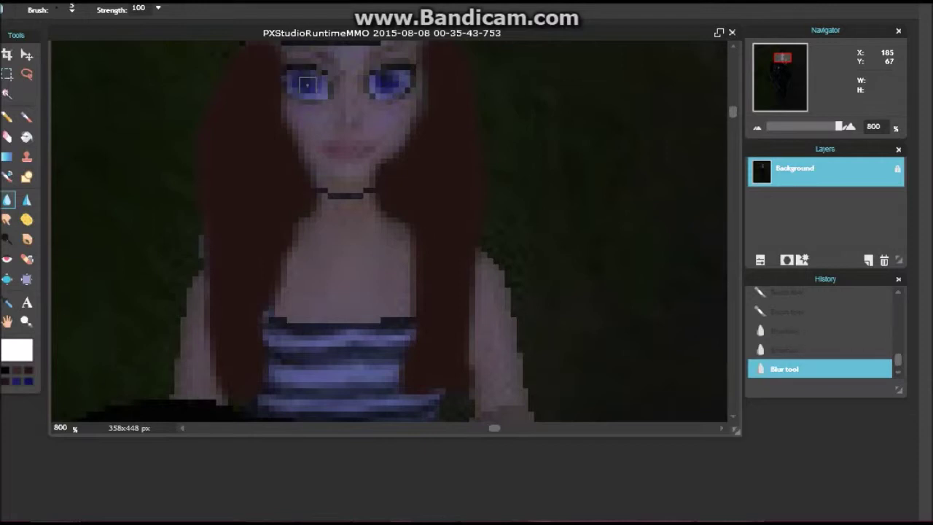
click(322, 91)
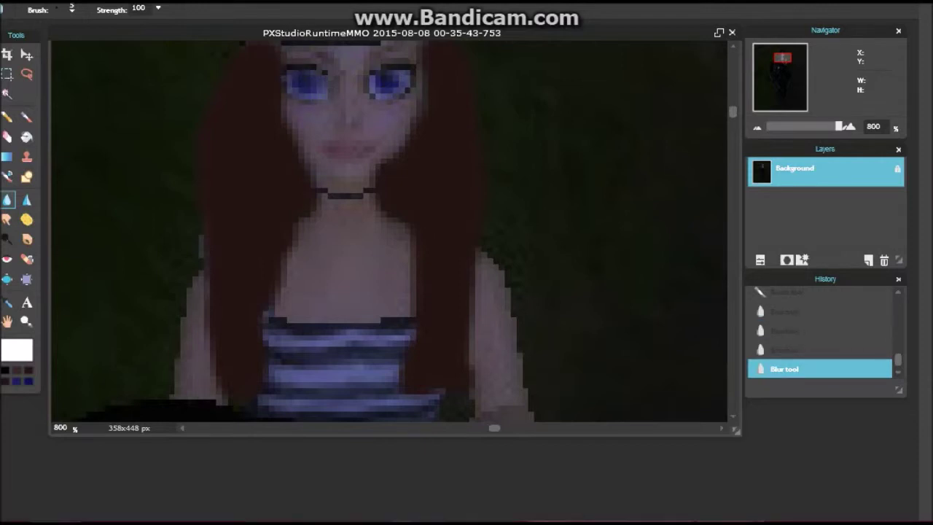
scroll(394, 212, down, 4)
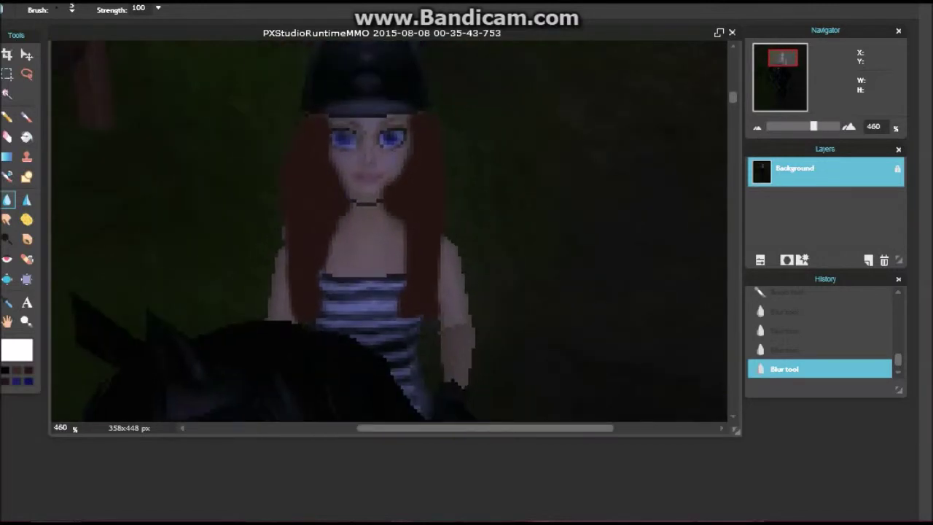
Step: Undo the four Blur tool strokes on the rider's eyes
key(ctrl+z)
key(ctrl+z)
key(ctrl+z)
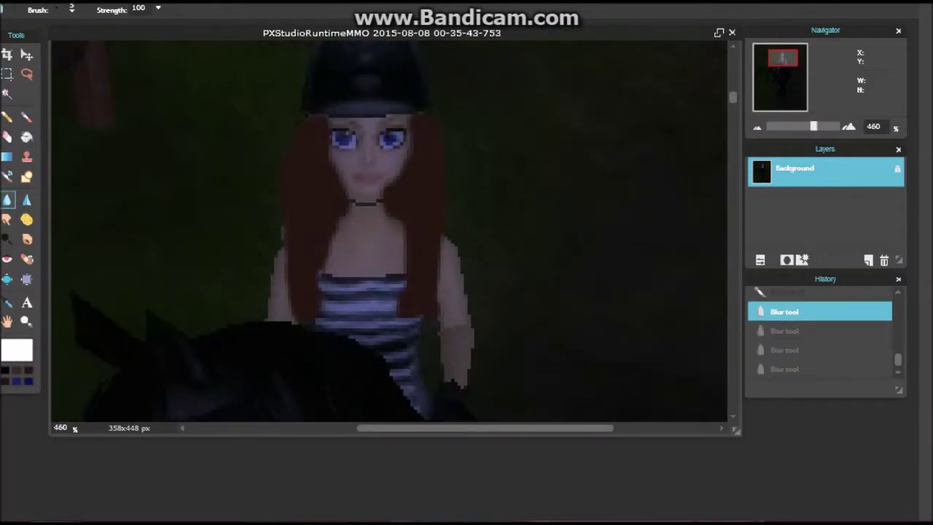
key(ctrl+z)
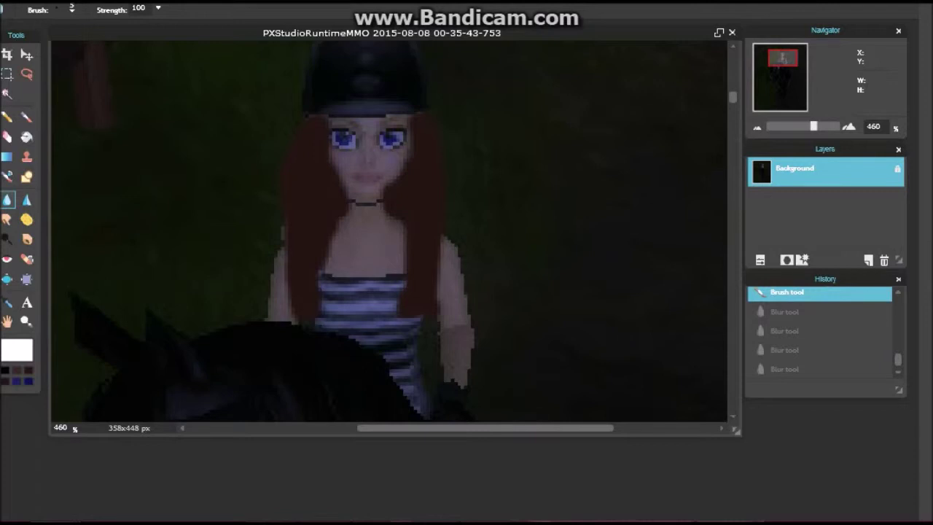
Step: Soften the painted irises of both eyes with the Blur tool, using a brush of diameter 1 at strength 100
scroll(386, 234, up, 4)
drag(783, 58, 782, 53)
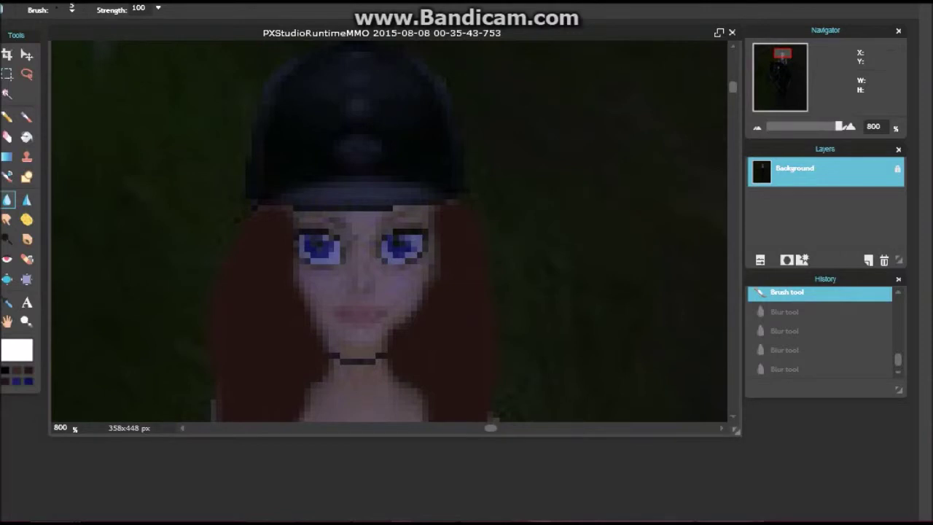
click(71, 9)
click(63, 40)
click(505, 216)
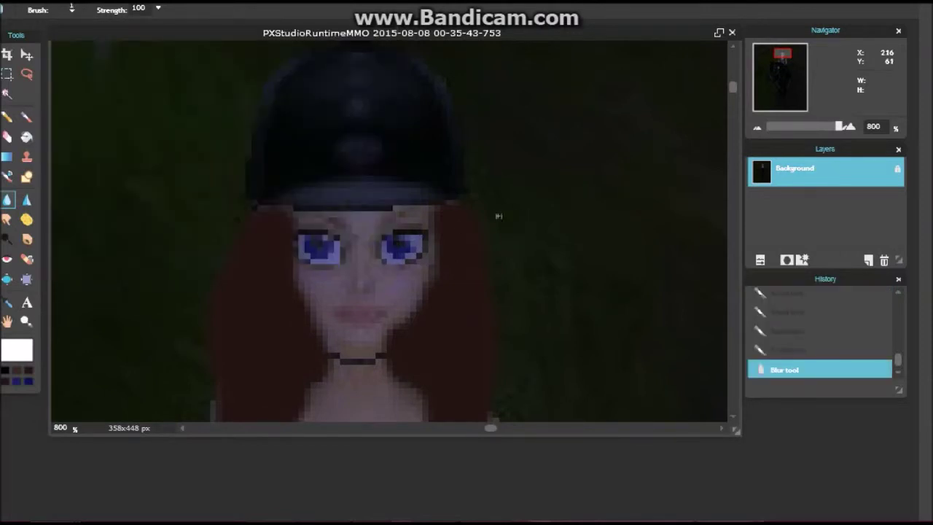
click(401, 252)
click(410, 250)
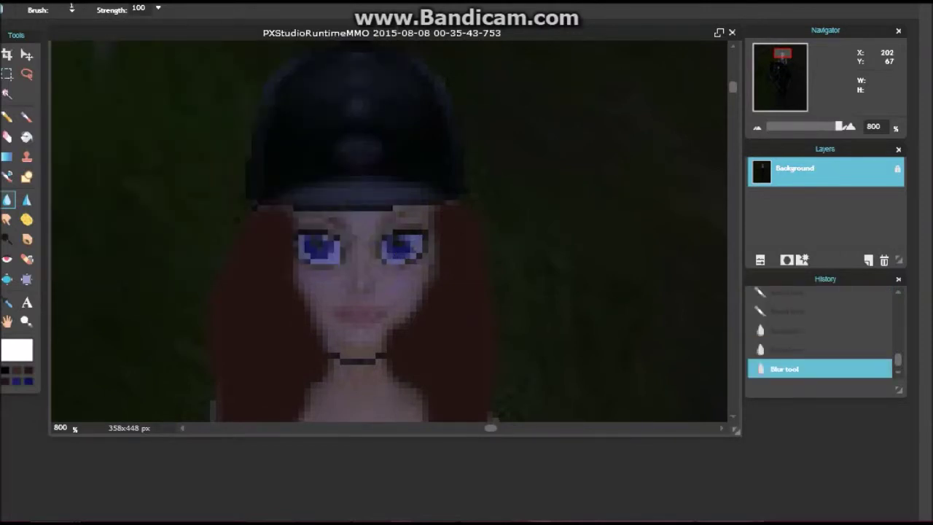
click(403, 251)
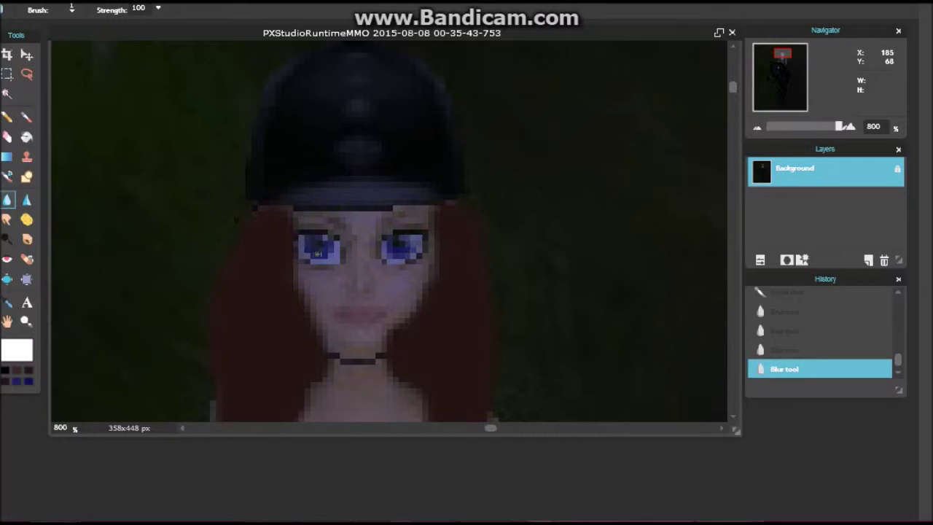
click(311, 251)
Step: Set the painting colour to pink (#a34174) and activate the Brush tool
drag(839, 126, 816, 126)
mouse_move(783, 54)
mouse_down()
mouse_move(780, 69)
mouse_move(780, 61)
mouse_up()
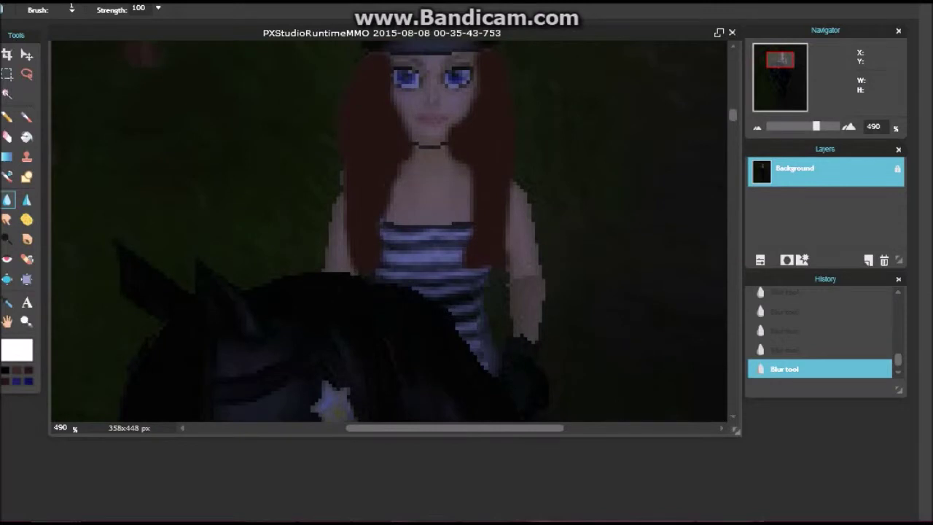
mouse_move(817, 126)
mouse_down()
mouse_move(764, 126)
mouse_move(800, 126)
mouse_up()
drag(781, 76, 780, 70)
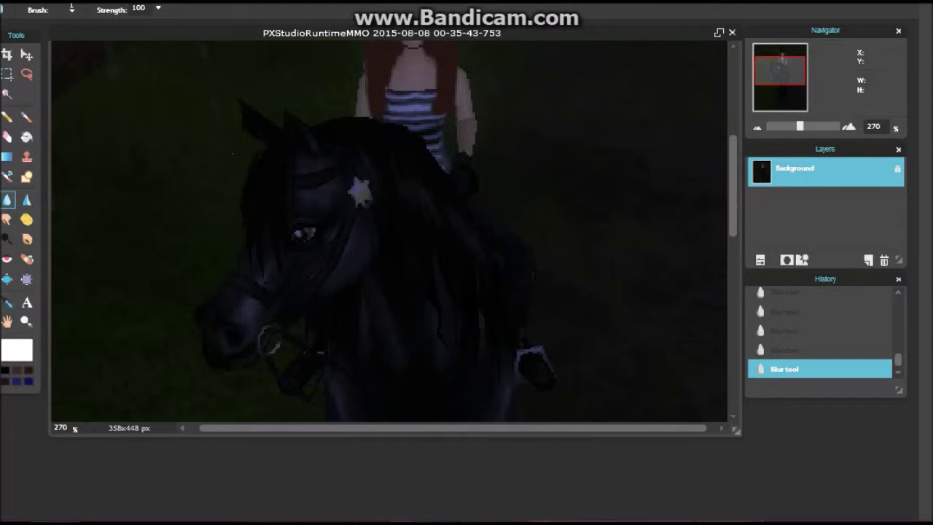
click(16, 350)
drag(366, 177, 336, 165)
drag(323, 126, 324, 127)
click(375, 188)
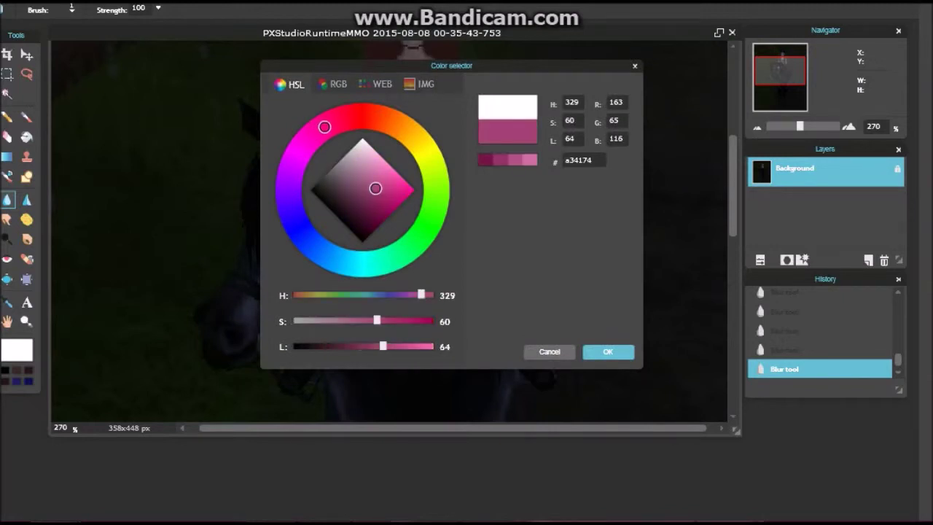
click(608, 352)
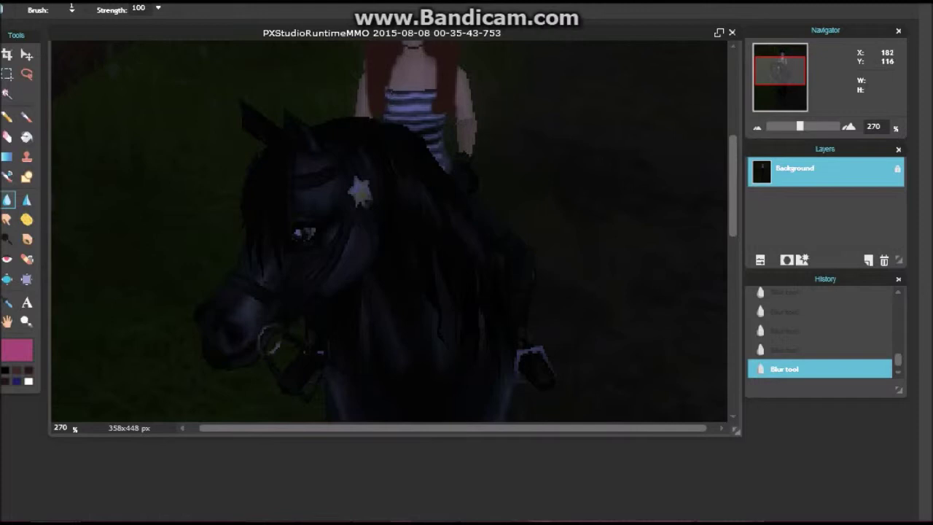
key(b)
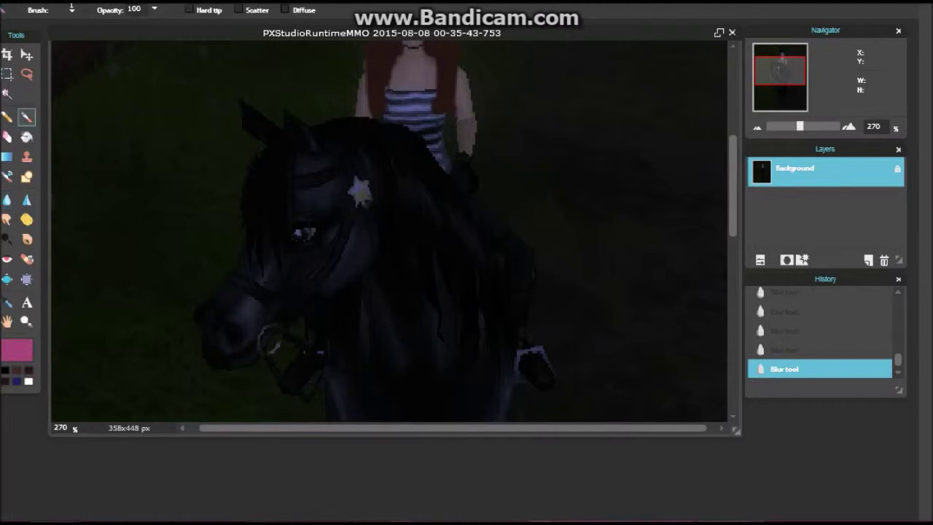
Step: Try painting the rider's striped top pink with a soft brush of diameter 20, and undo the stroke
click(71, 9)
click(114, 77)
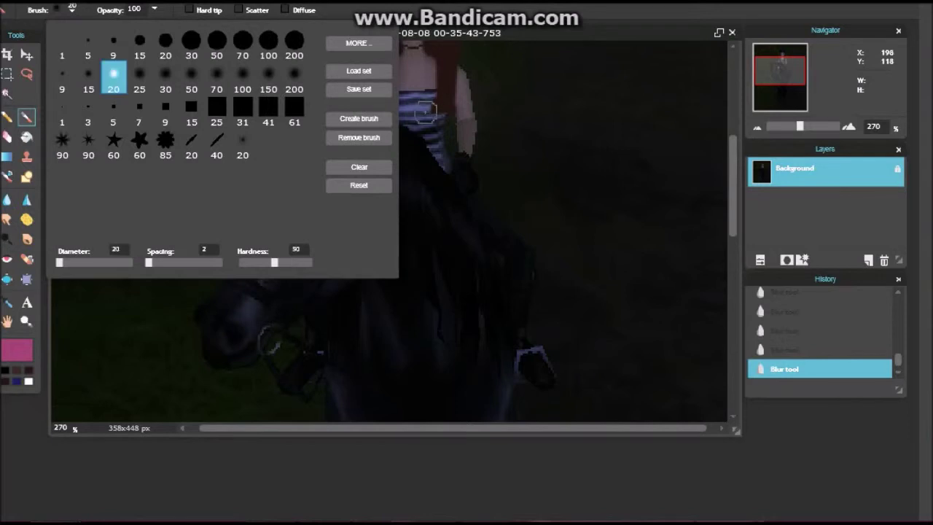
click(417, 114)
mouse_move(417, 115)
mouse_down()
mouse_move(394, 110)
mouse_move(404, 96)
mouse_move(423, 103)
mouse_move(383, 102)
mouse_move(390, 120)
mouse_move(401, 110)
mouse_up()
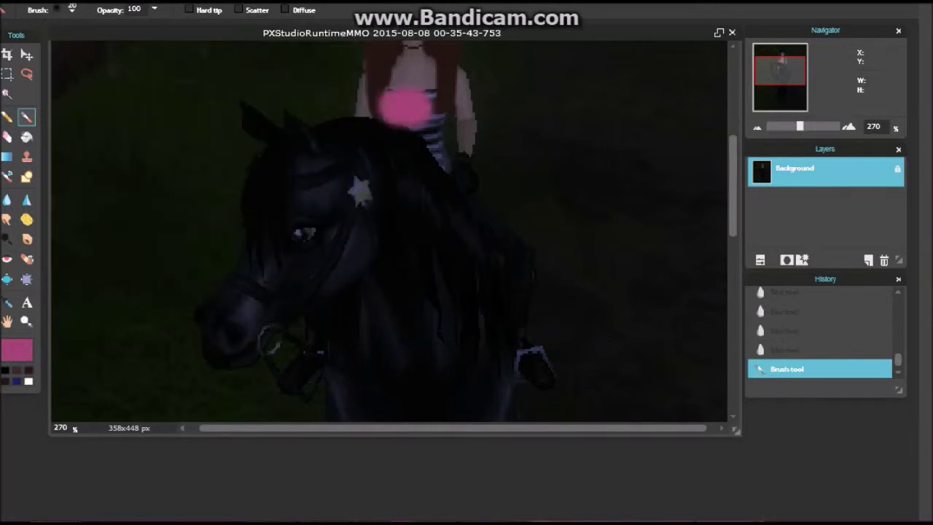
key(ctrl+z)
Step: Paint over the rider's striped top in pink with a soft brush of diameter 15, including the striped patch below her hair
click(71, 9)
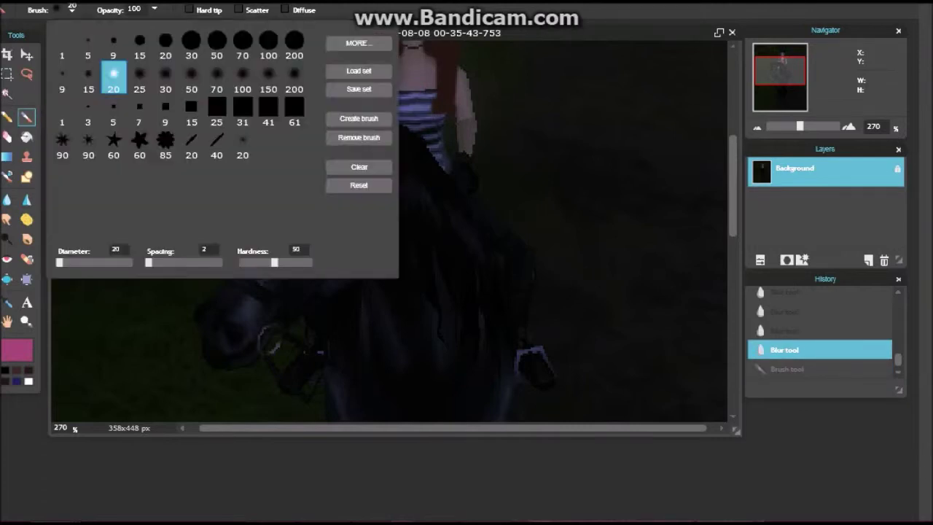
click(88, 78)
mouse_move(419, 102)
mouse_down()
mouse_move(390, 96)
mouse_move(395, 112)
mouse_move(408, 113)
mouse_move(393, 97)
mouse_move(401, 106)
mouse_move(392, 111)
mouse_move(407, 118)
mouse_move(394, 114)
mouse_move(430, 131)
mouse_move(445, 162)
mouse_move(432, 148)
mouse_move(446, 160)
mouse_move(435, 115)
mouse_up()
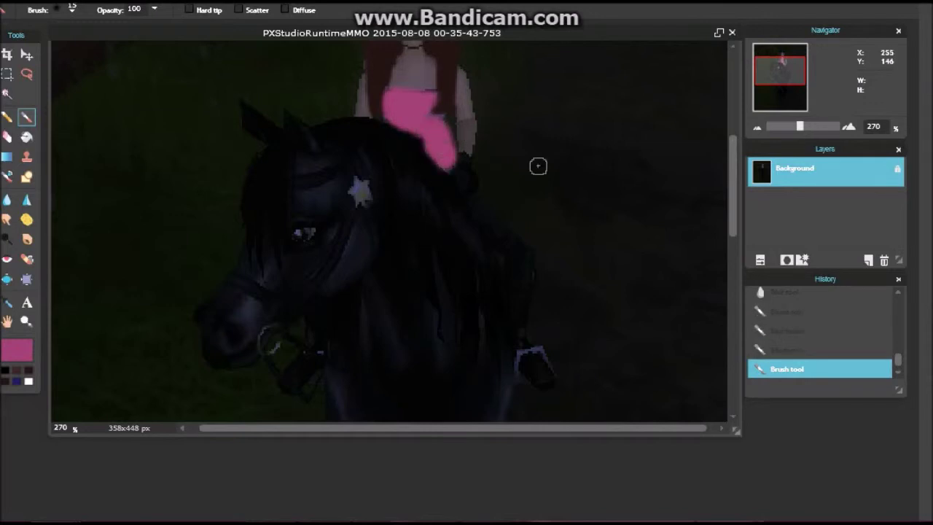
key(ctrl+z)
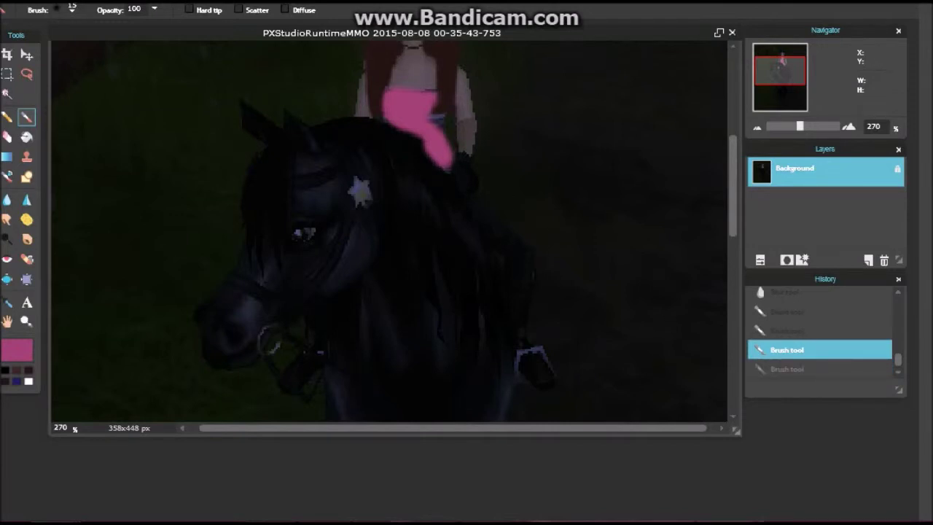
drag(799, 126, 839, 126)
scroll(462, 145, up, 5)
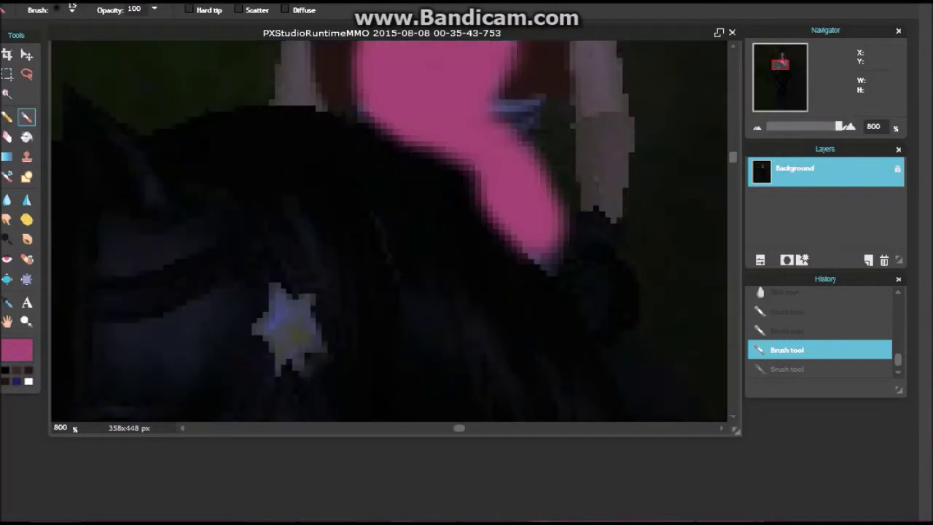
drag(513, 134, 511, 129)
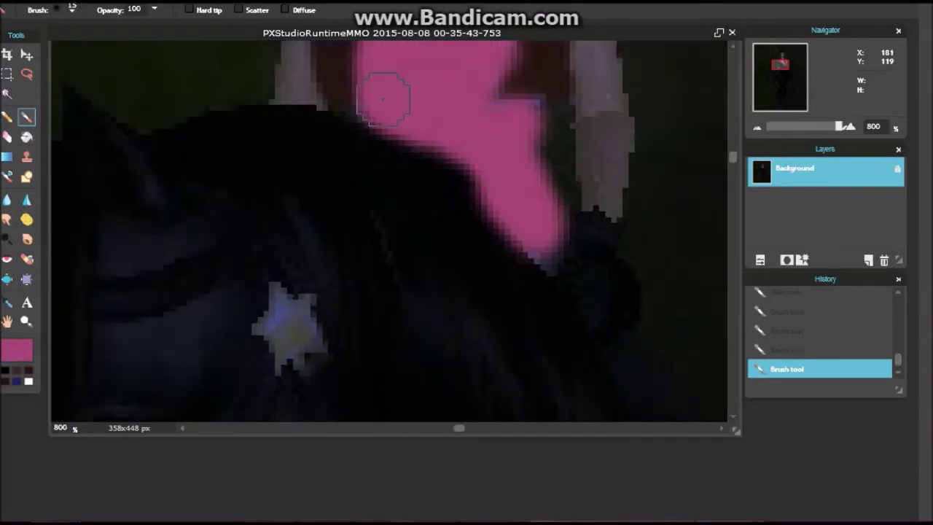
Step: Fill in the lower tip and outer edge of the pink top with a soft brush of diameter 9
click(71, 9)
click(62, 79)
mouse_move(538, 253)
mouse_down()
mouse_move(546, 251)
mouse_move(548, 191)
mouse_move(520, 118)
mouse_up()
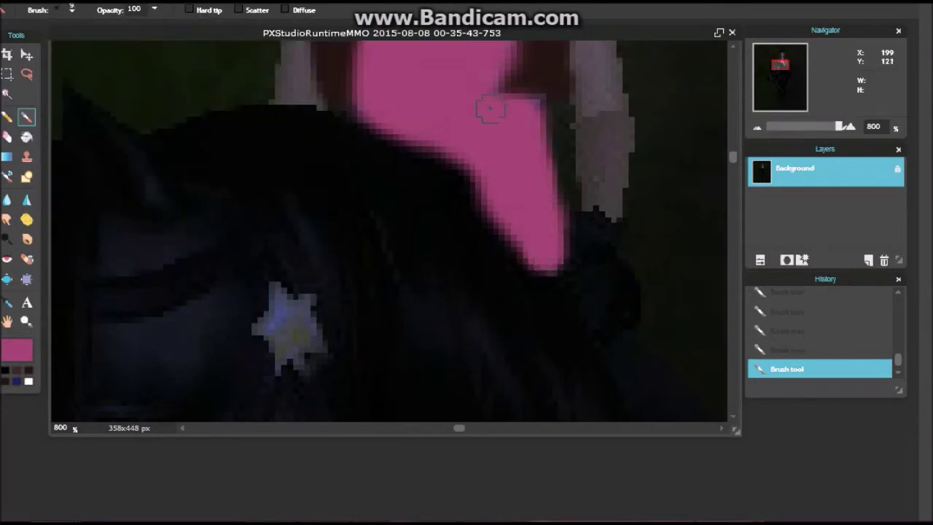
Step: Soften the edges of the pink top with the Blur tool, using a brush of diameter 1 at strength 100
click(7, 199)
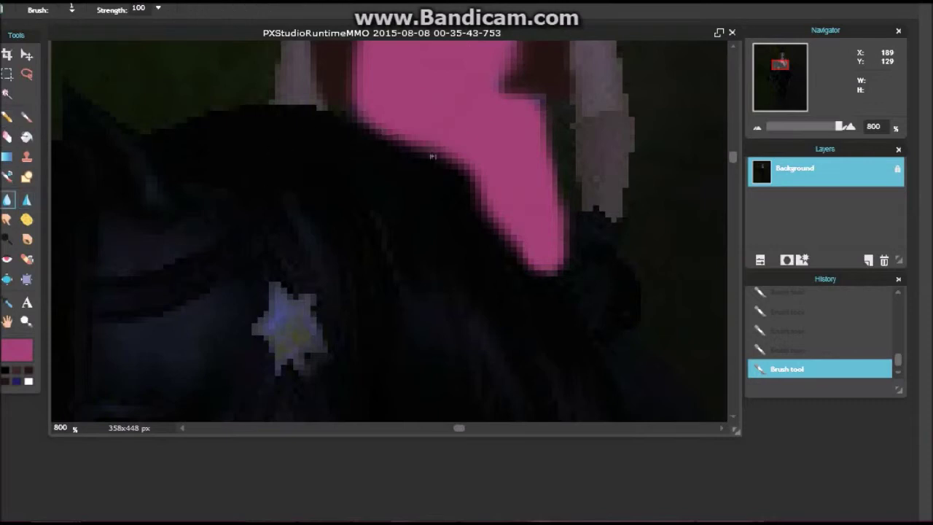
drag(324, 121, 321, 117)
drag(780, 65, 782, 60)
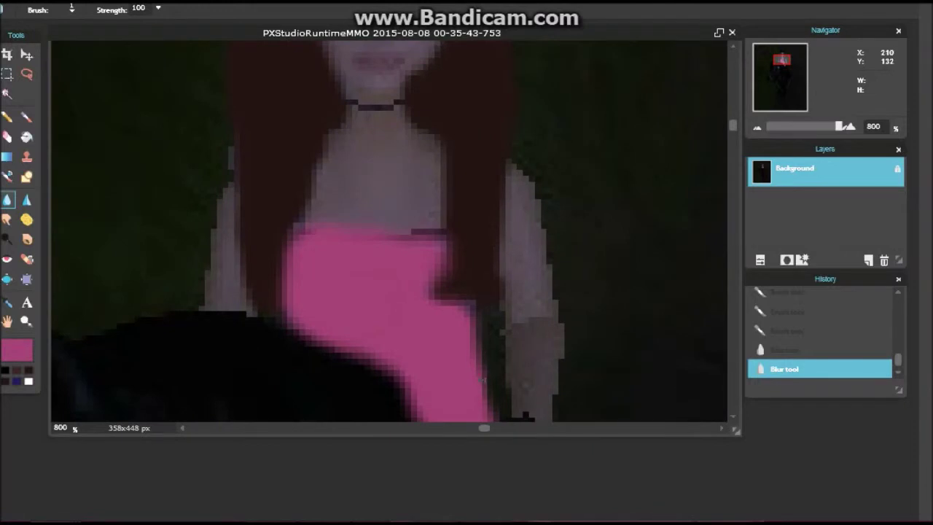
click(462, 304)
click(436, 295)
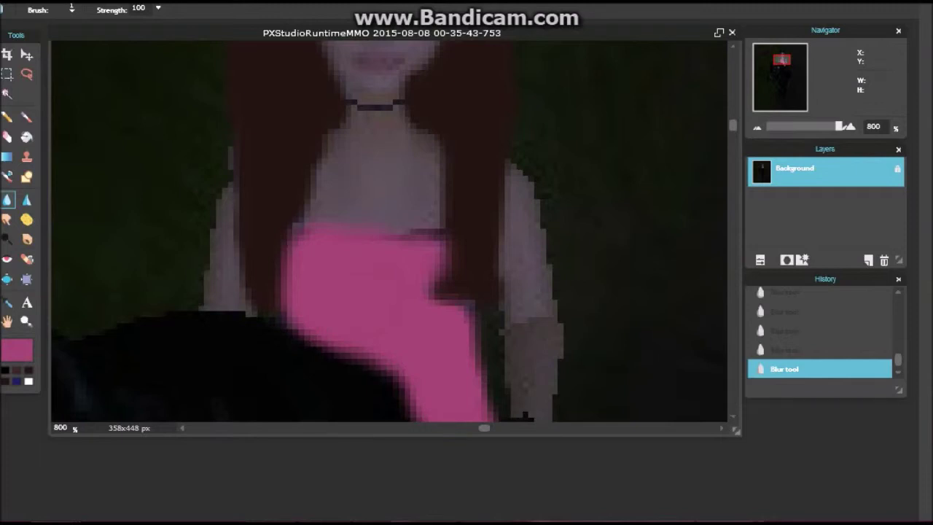
Step: Extend the pink top over its dark neckline and even out its side edge beside the hair with the diameter 9 brush
drag(840, 127, 808, 126)
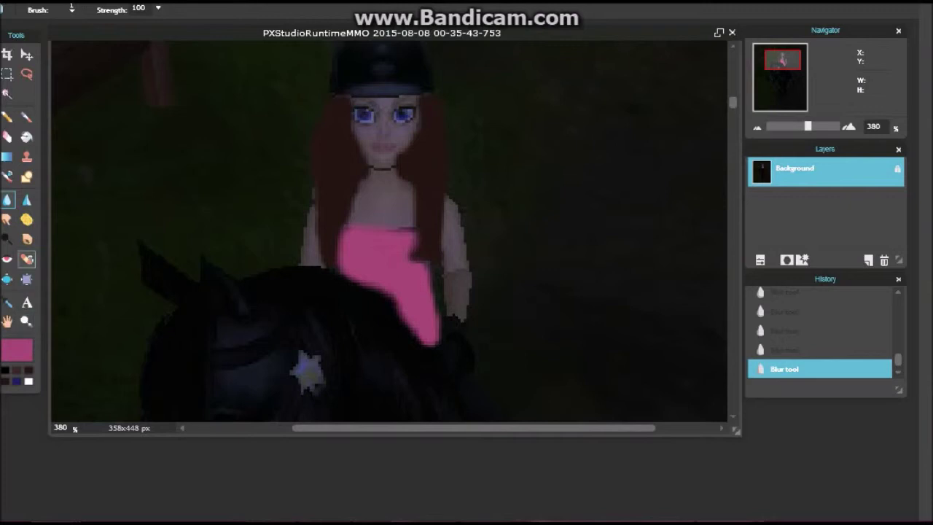
click(27, 116)
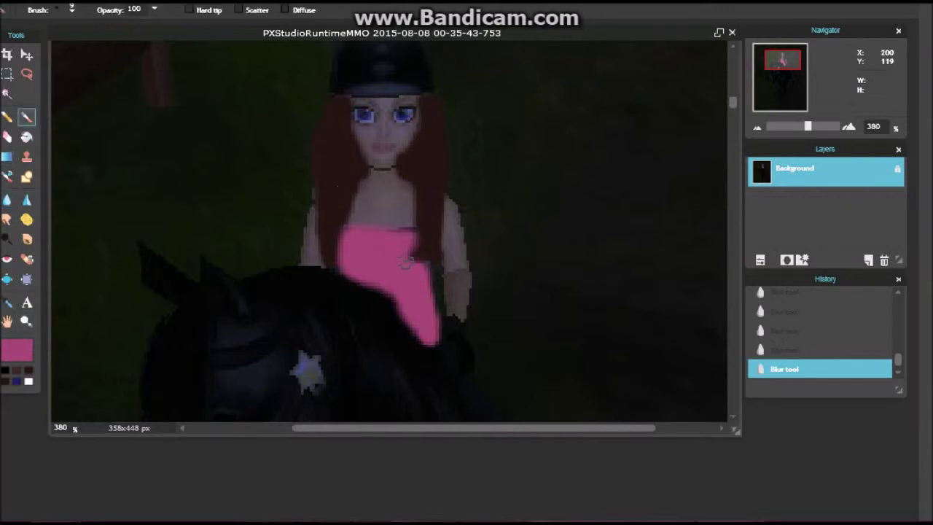
drag(423, 267, 417, 268)
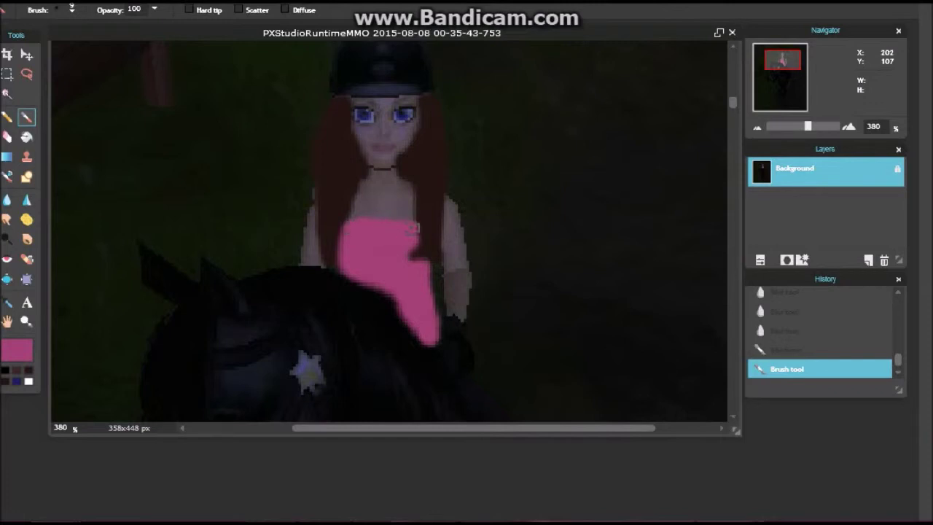
drag(365, 223, 355, 221)
key(ctrl+z)
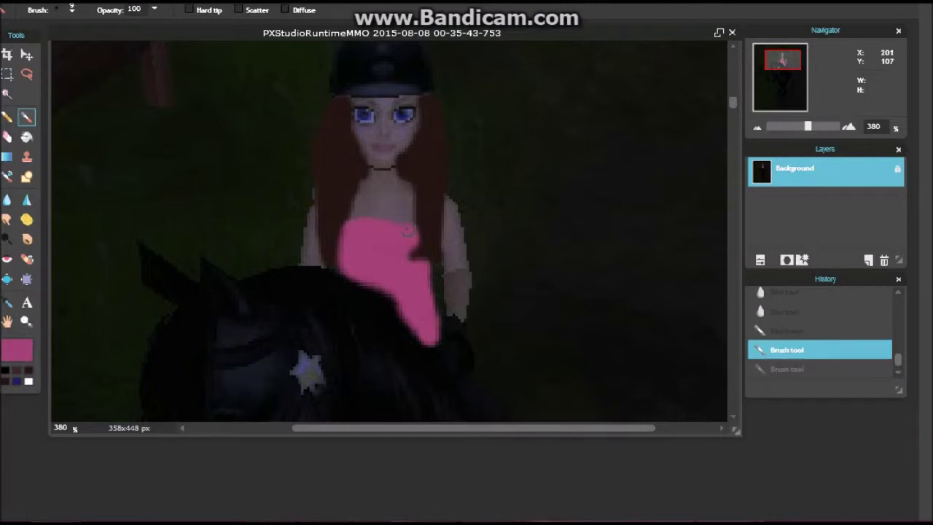
click(380, 223)
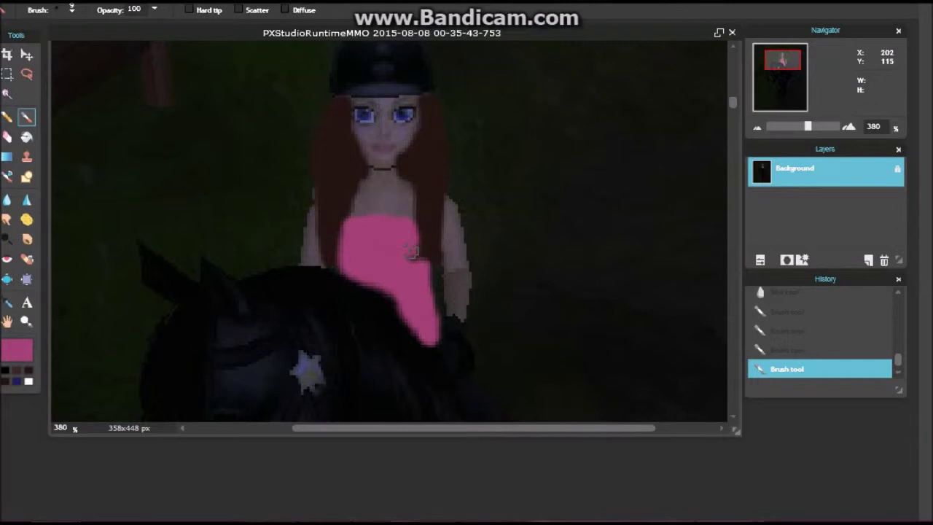
click(409, 255)
Step: Draw reddish-brown strands through the hair on both sides with the Sketchy pencil at size 1, opacity 100 and amount 50
key(x)
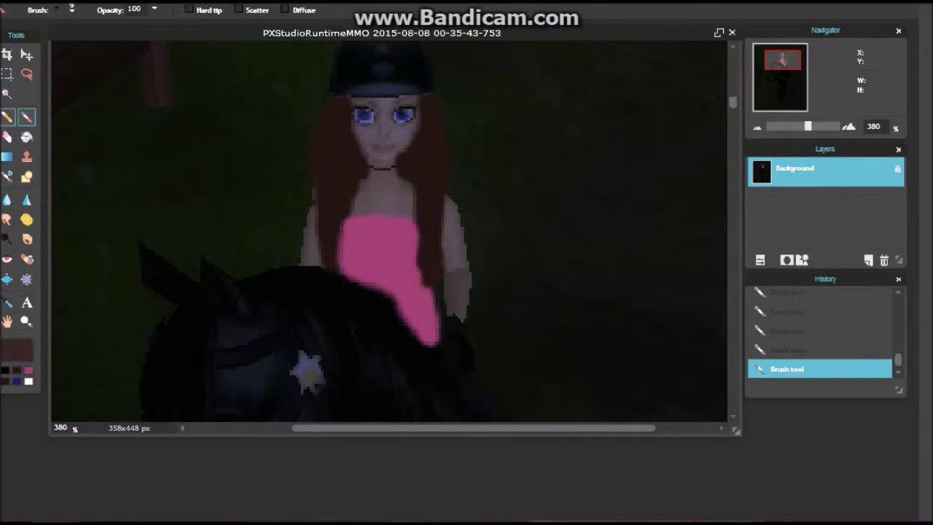
click(7, 117)
drag(434, 126, 433, 272)
drag(339, 101, 329, 255)
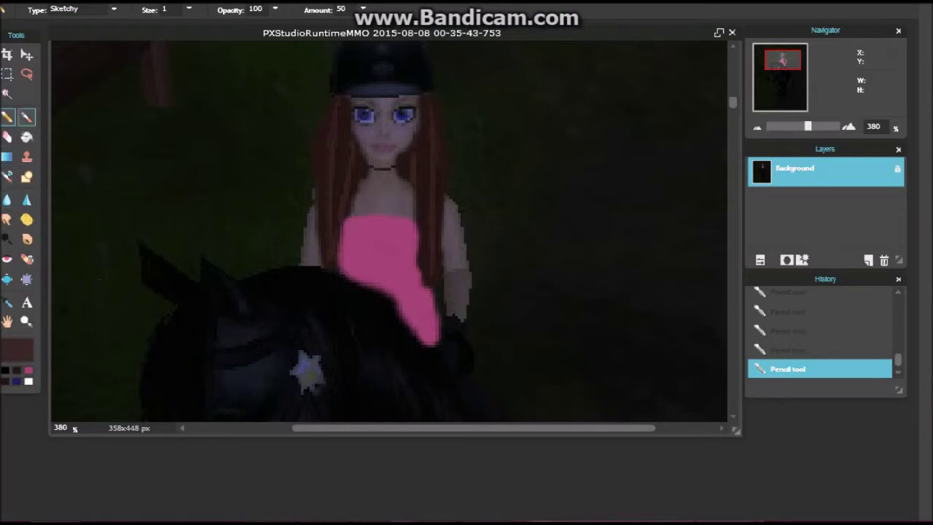
Step: Blend the hair strands on both sides with the Smudge tool, using a brush of diameter 5 at strength 50
click(8, 219)
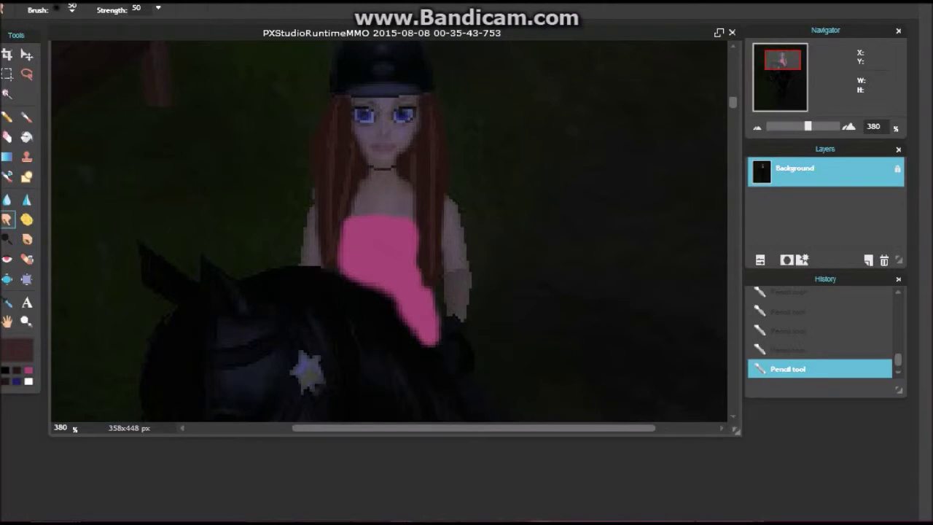
click(71, 9)
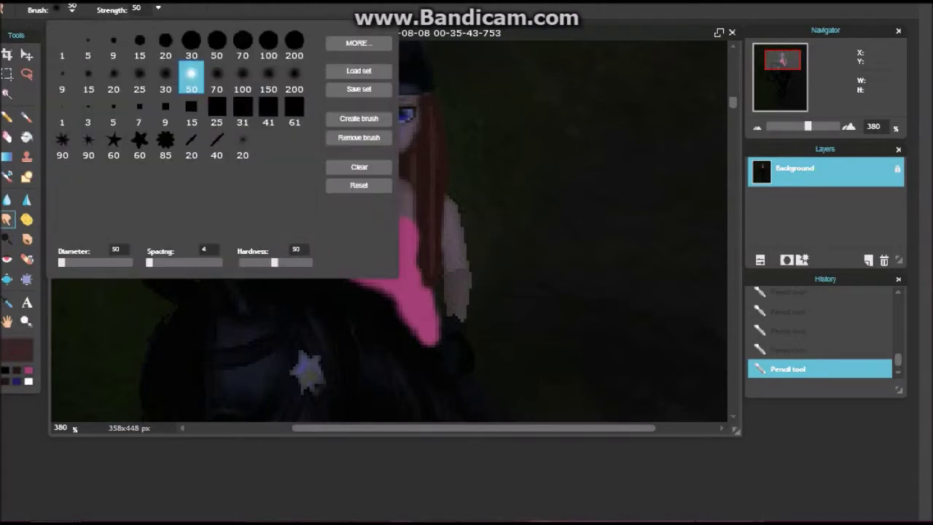
click(87, 41)
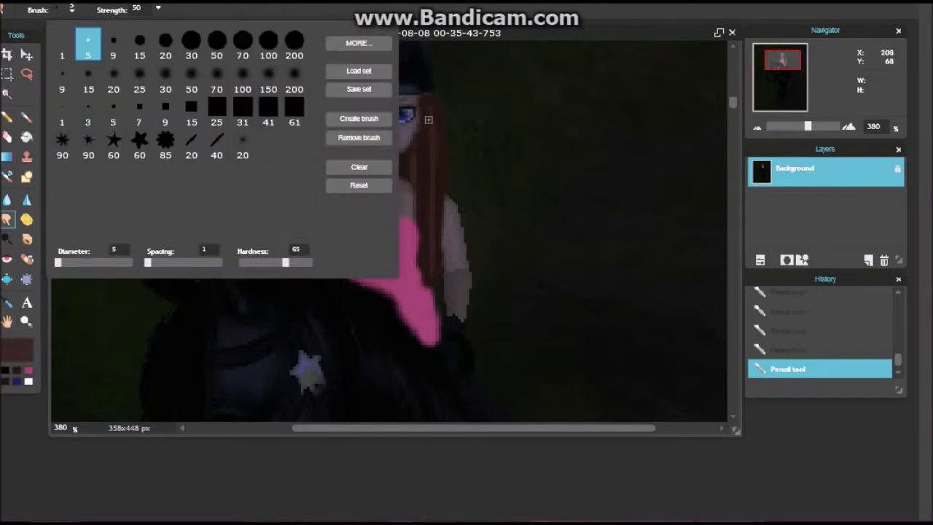
click(430, 116)
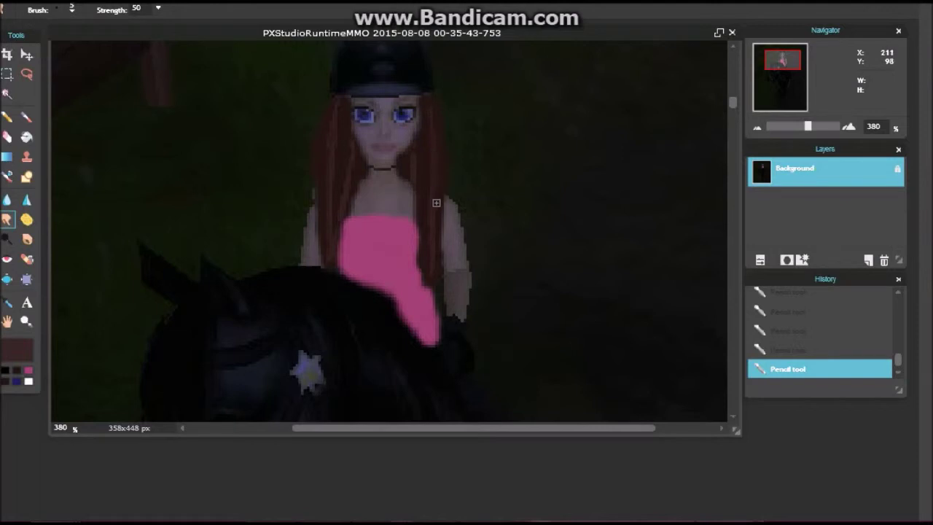
drag(429, 274, 426, 249)
drag(416, 151, 417, 188)
drag(347, 165, 337, 235)
mouse_move(334, 242)
mouse_down()
mouse_move(327, 254)
mouse_move(328, 204)
mouse_up()
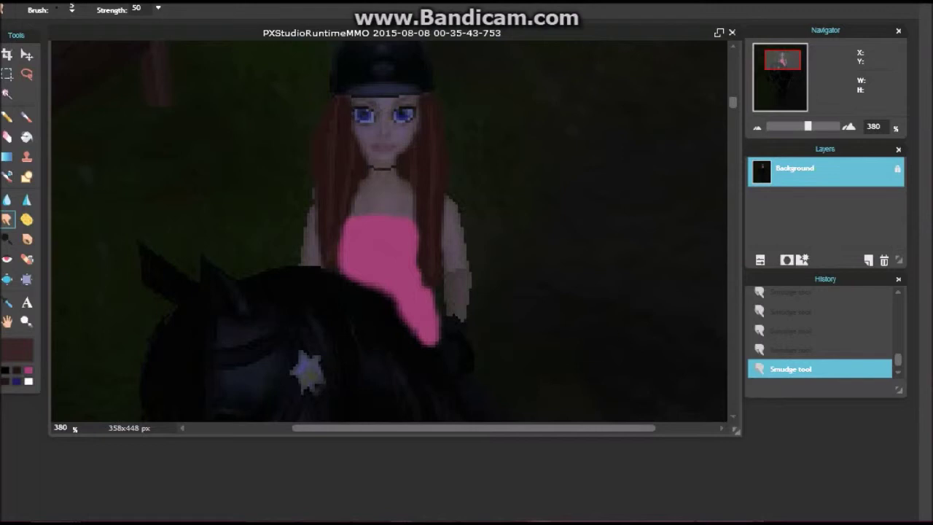
drag(808, 126, 825, 126)
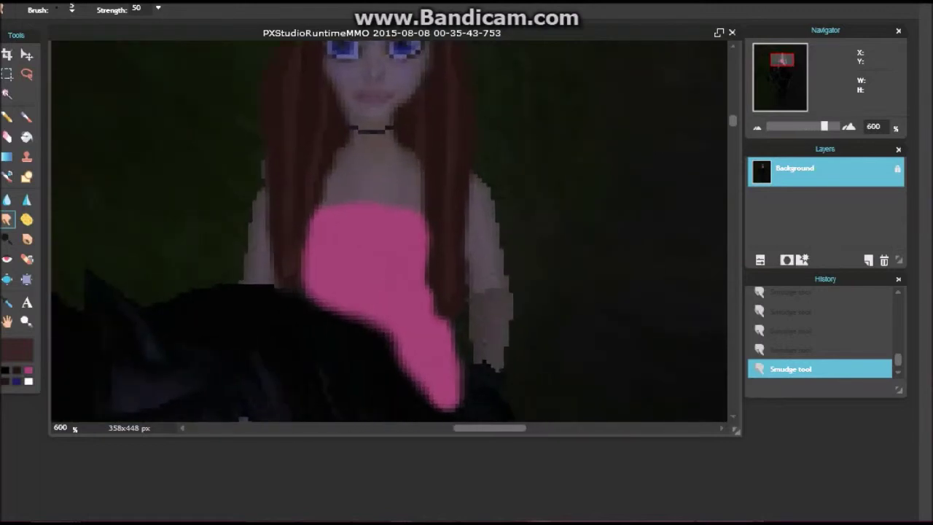
Step: Paint black strands down the horse's forelock beside its eye with the Brush tool at diameter 9 and opacity 100
drag(782, 60, 773, 72)
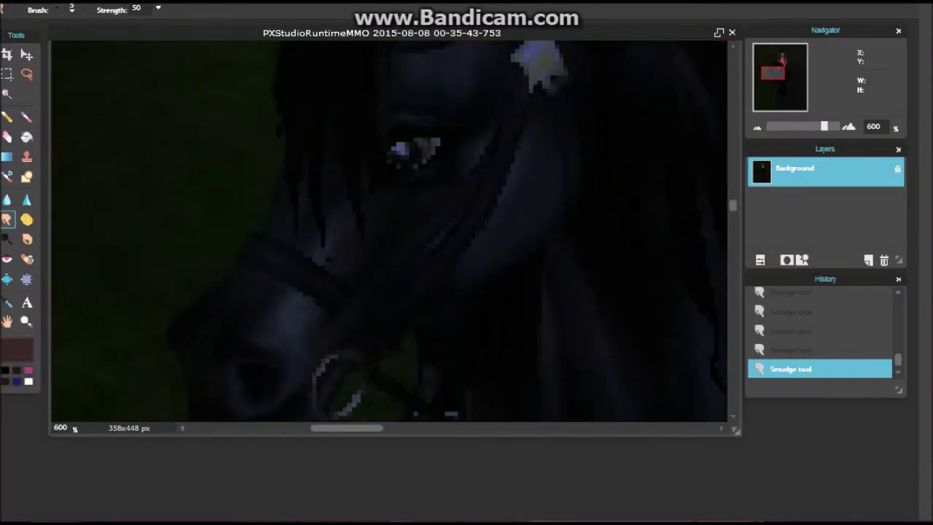
click(5, 370)
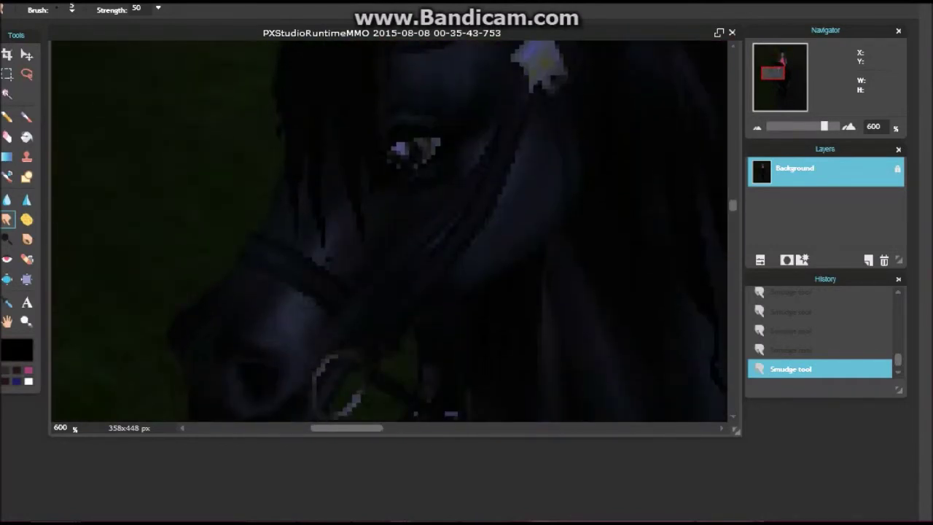
drag(733, 205, 733, 172)
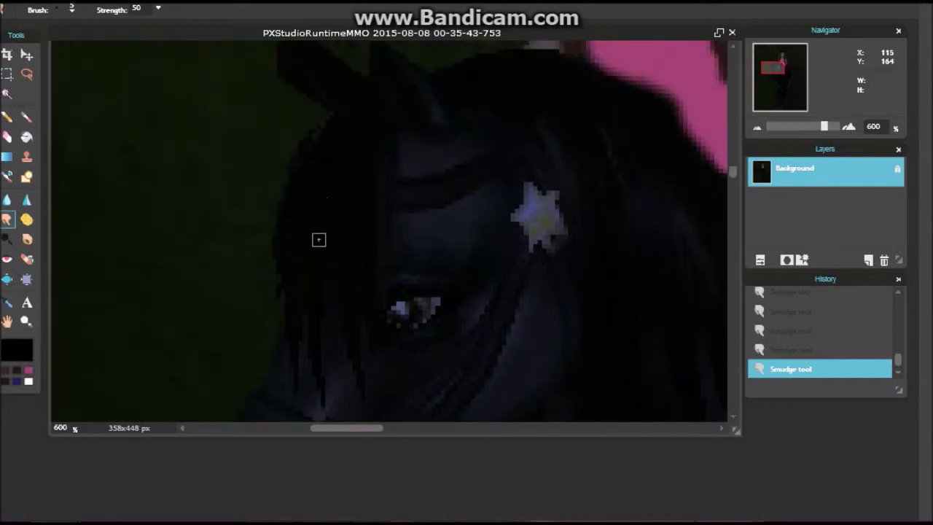
drag(334, 429, 335, 429)
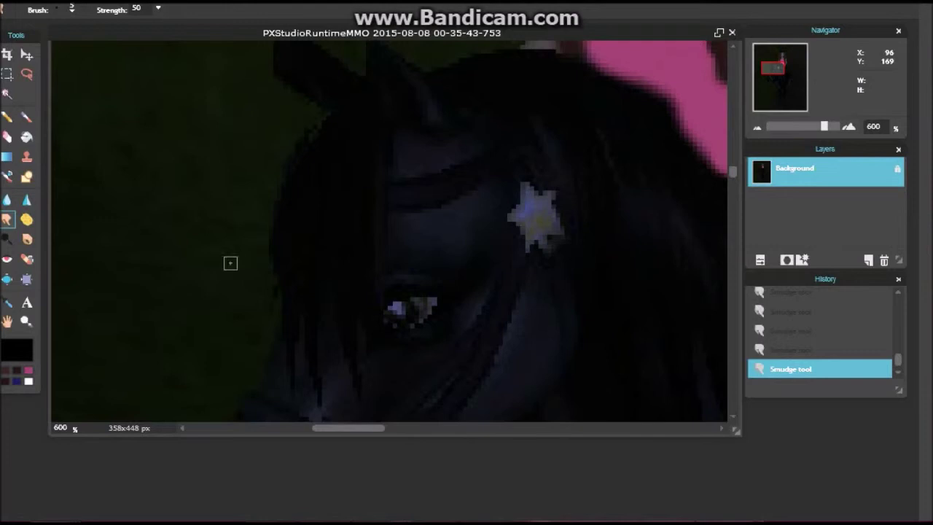
click(26, 117)
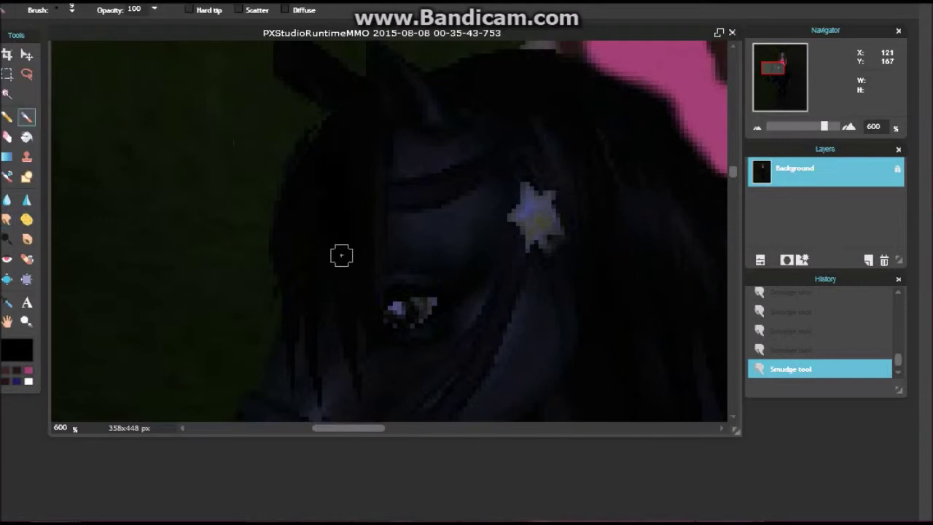
mouse_move(353, 235)
mouse_down()
mouse_move(364, 400)
mouse_move(362, 385)
mouse_up()
drag(349, 321, 358, 405)
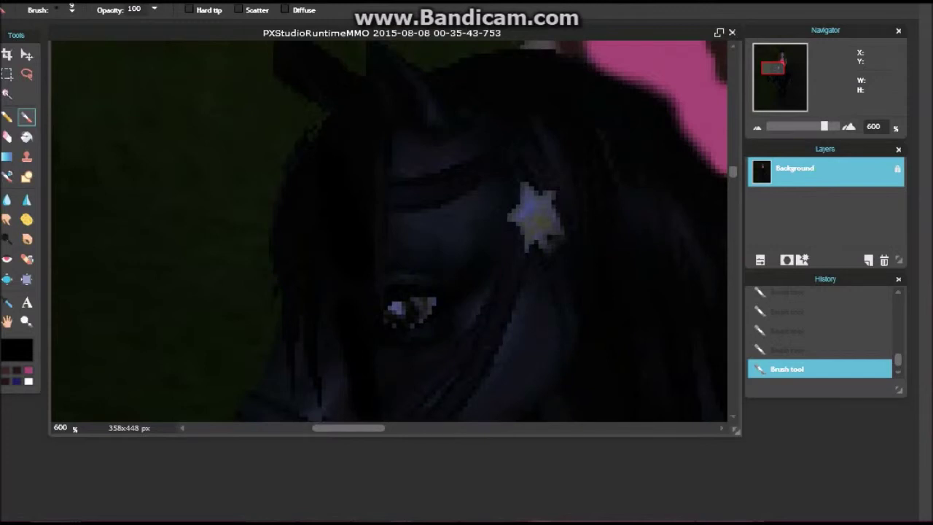
Step: Undo the dark grey brush strokes painted over the horse's forelock
drag(825, 127, 805, 126)
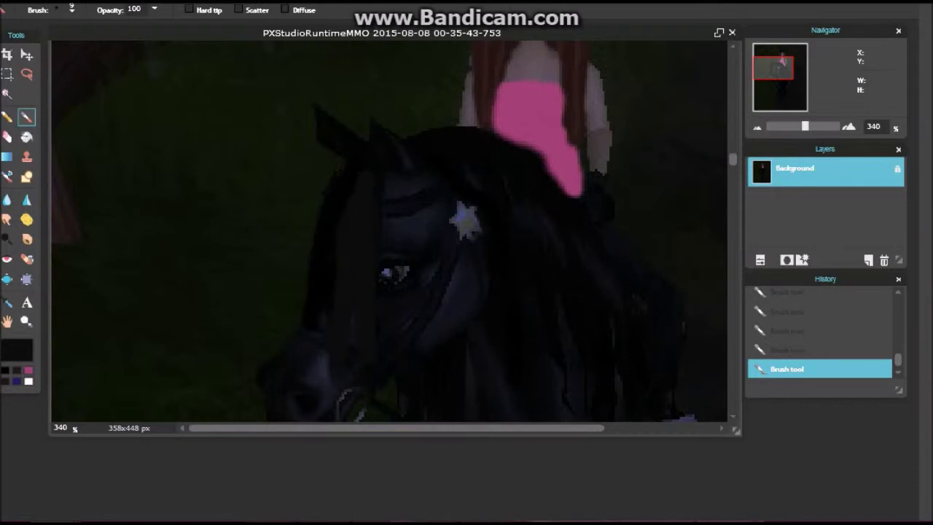
key(ctrl+z)
key(ctrl+z)
key(ctrl+z)
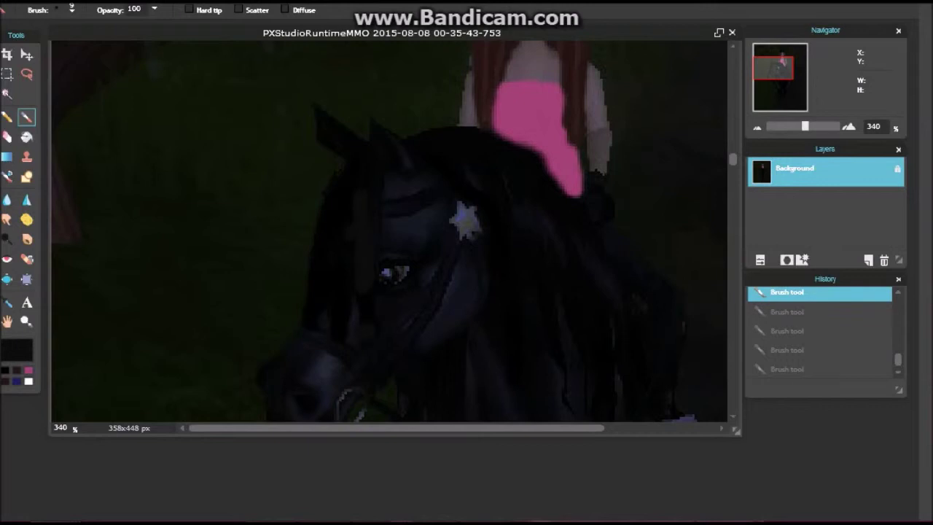
key(ctrl+z)
key(ctrl+z)
key(ctrl+z)
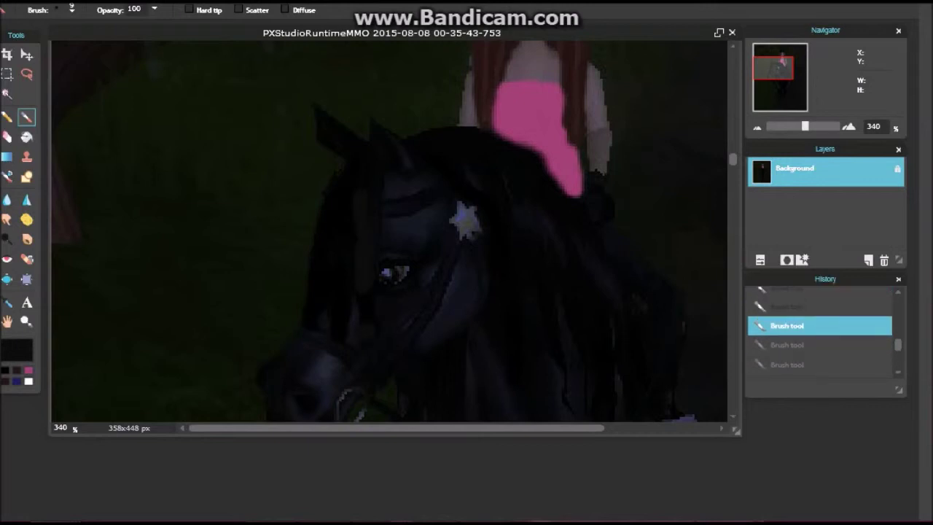
key(ctrl+z)
key(ctrl+z)
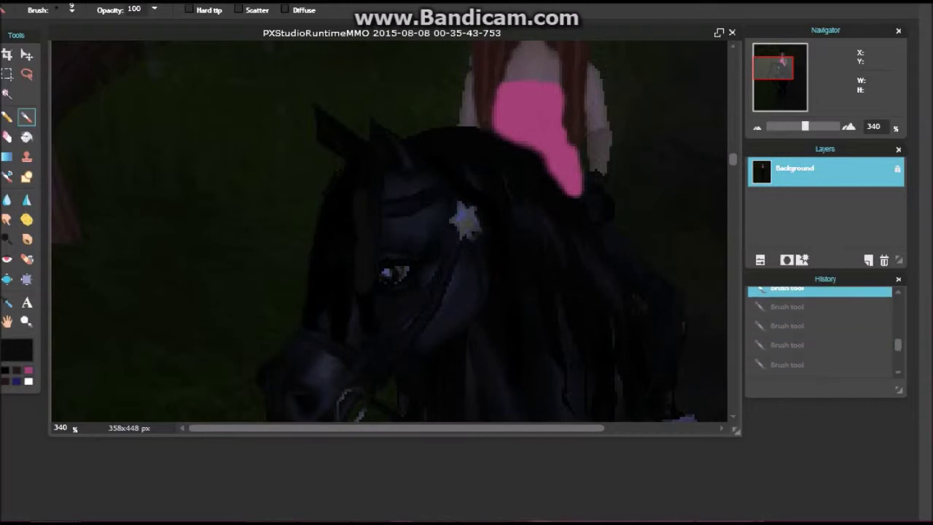
key(ctrl+z)
key(ctrl+z)
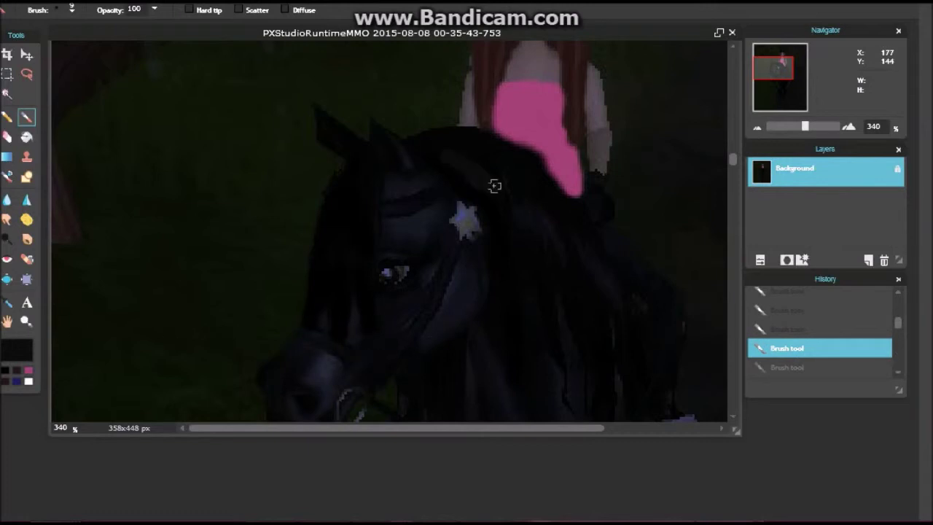
key(ctrl+y)
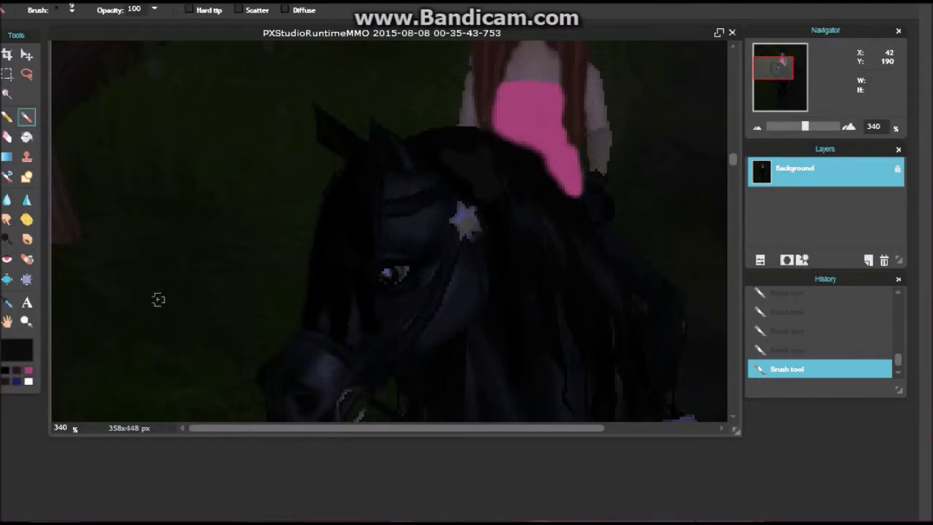
Step: Paint the horse's mane solid black from the crest down the neck with the diameter 9 brush at opacity 100
click(6, 371)
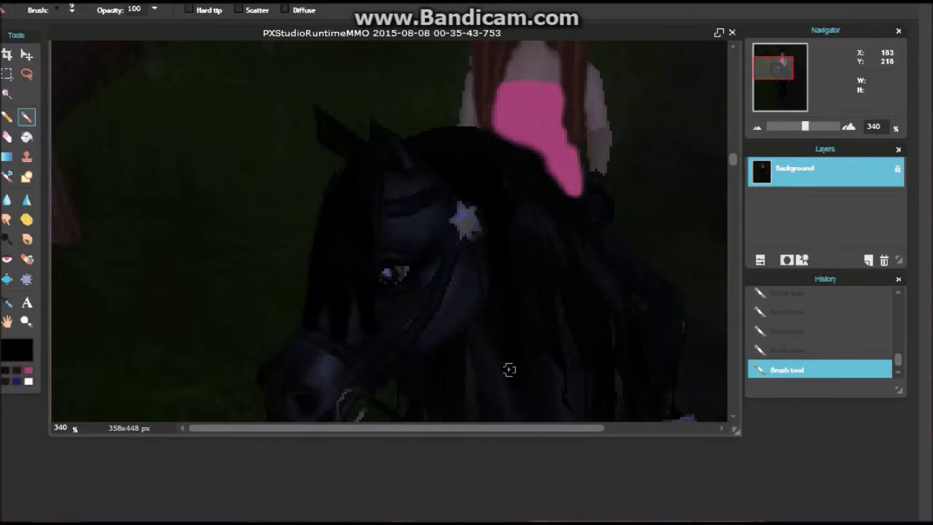
drag(503, 292, 510, 374)
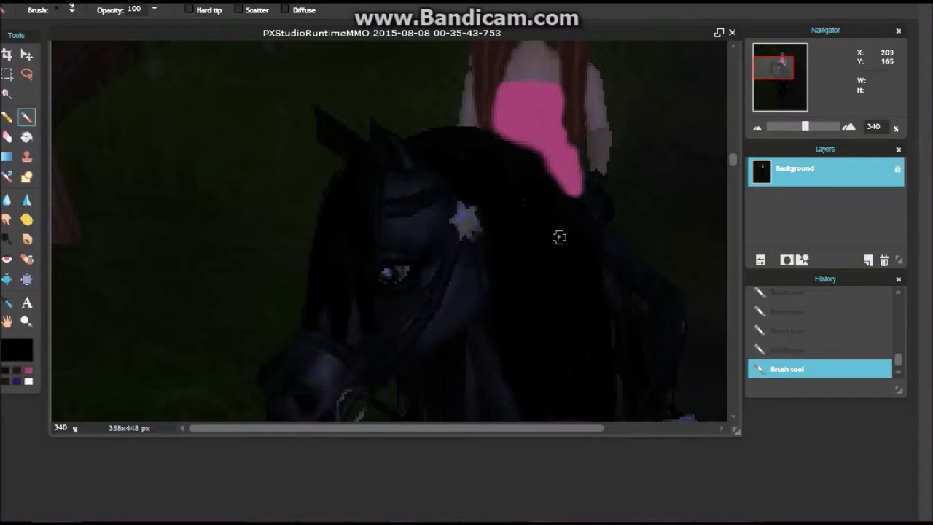
drag(733, 159, 733, 193)
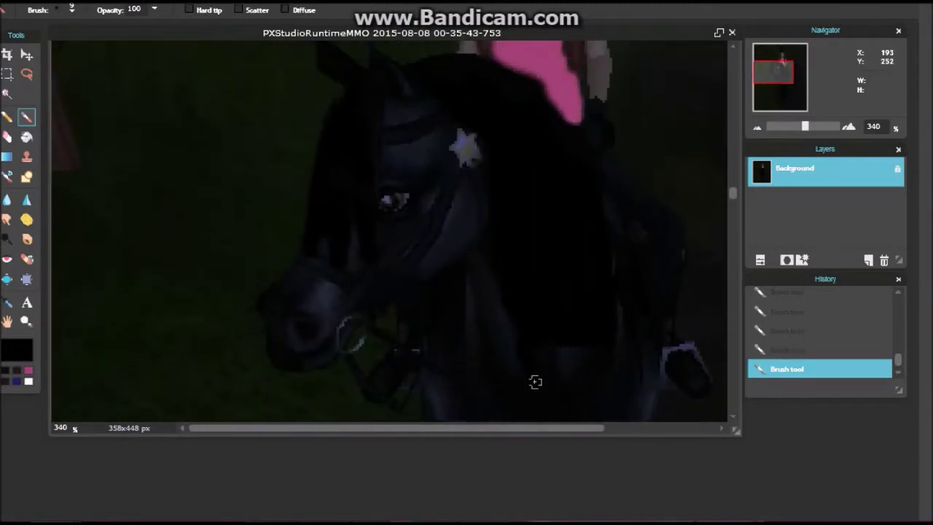
drag(805, 126, 797, 126)
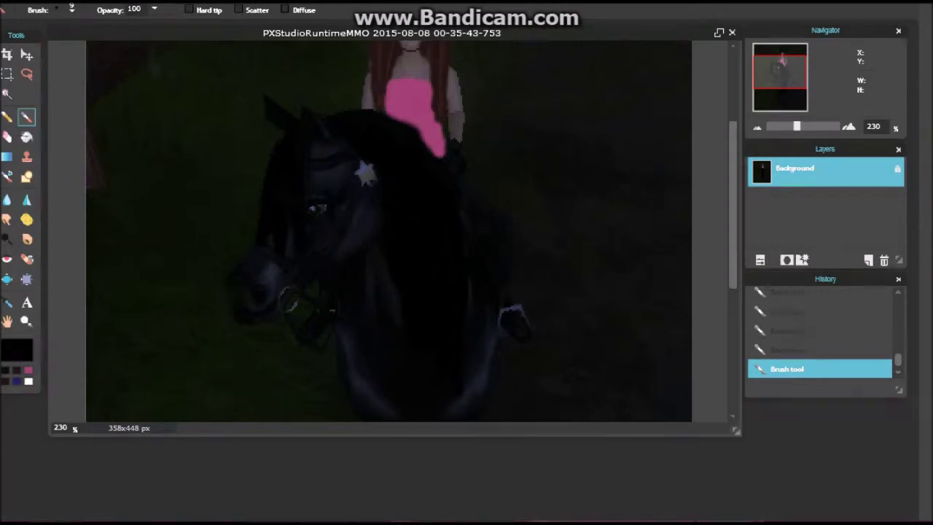
Step: Switch to Spotify, skip two songs ahead to Chandelier, and return to the Pixlr image
key(alt+Tab)
drag(720, 446, 767, 446)
mouse_move(734, 205)
mouse_down()
mouse_move(734, 284)
mouse_move(734, 199)
mouse_up()
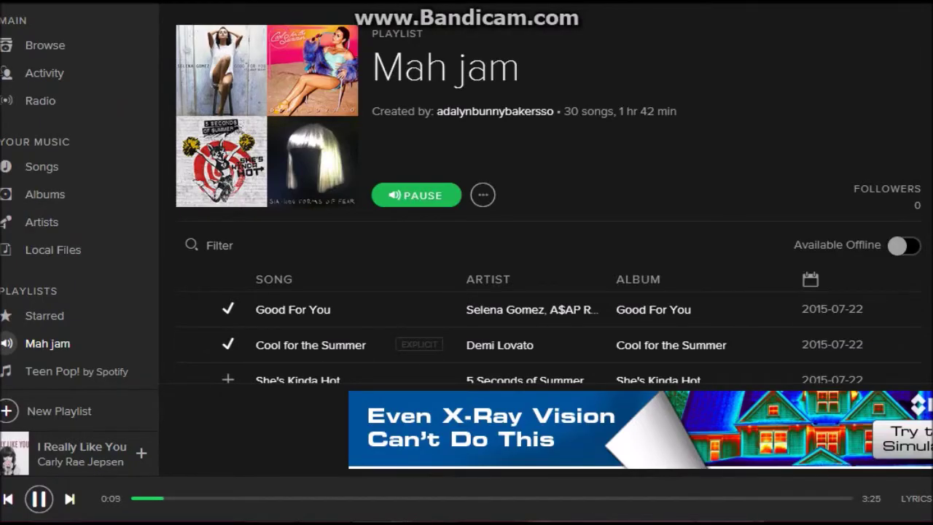
key(ctrl+Right)
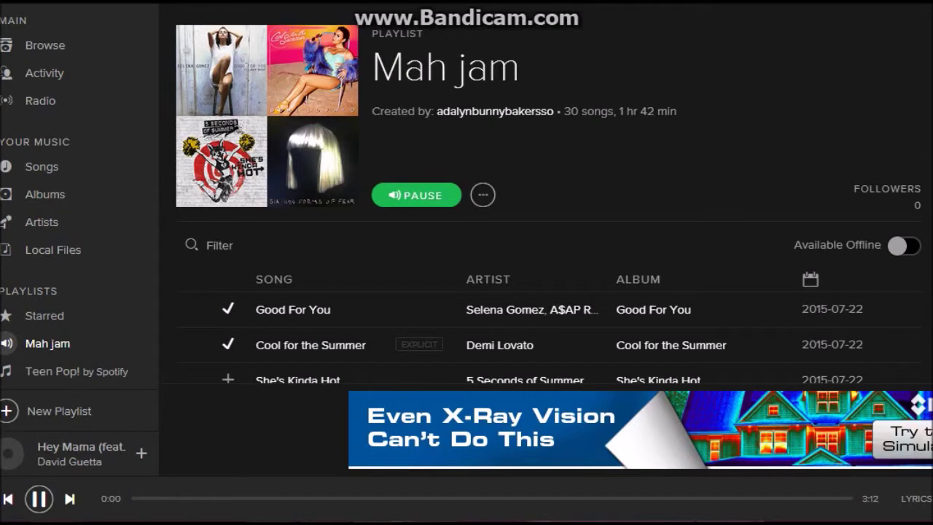
key(ctrl+Right)
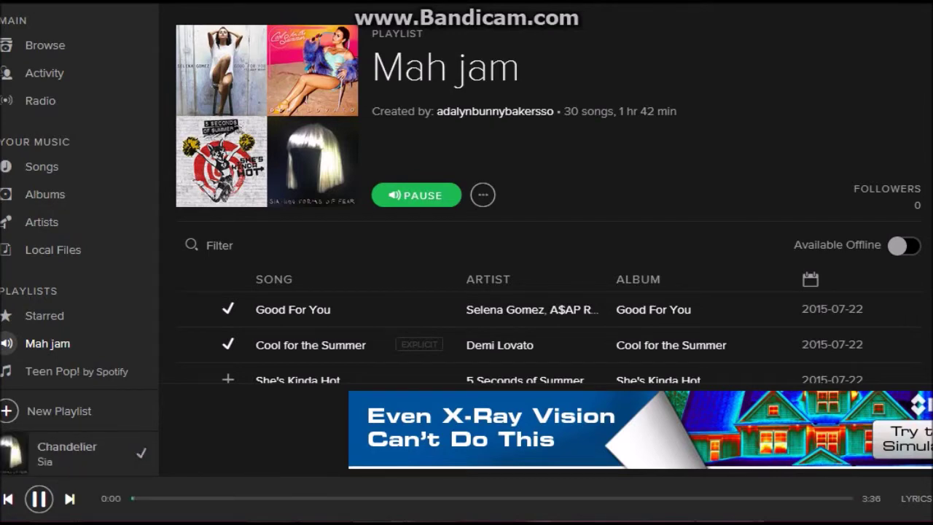
click(663, 441)
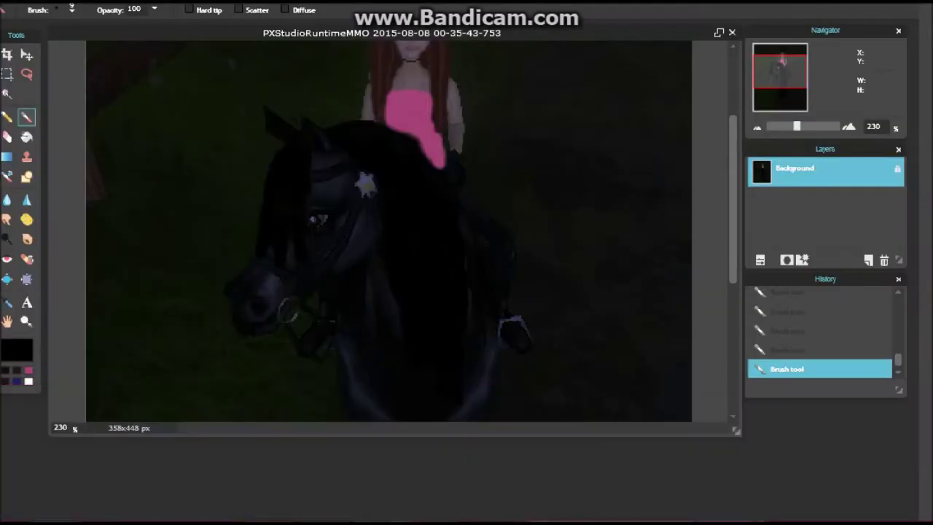
Step: Soften the pink top's side edge beside the hair with the Blur tool at diameter 1 and strength 100
scroll(389, 231, up, 5)
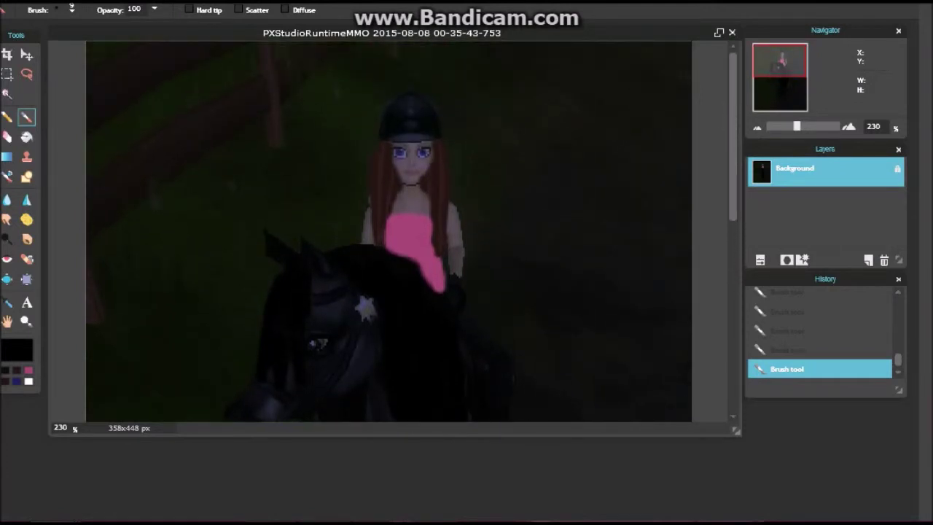
key(x)
click(6, 199)
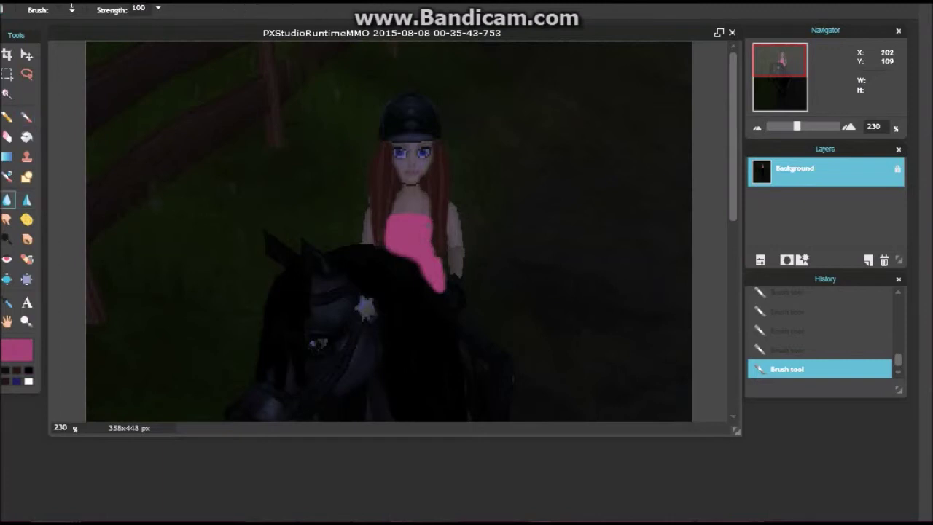
drag(431, 249, 451, 258)
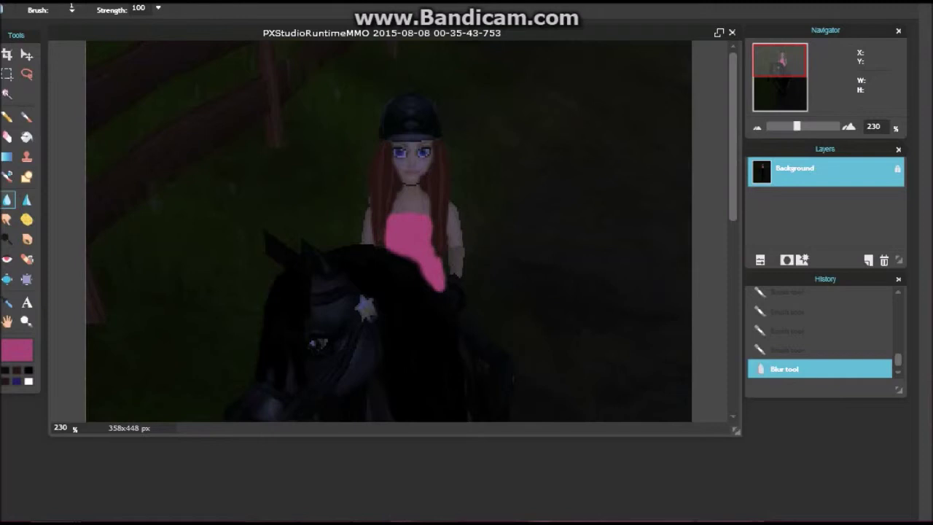
Step: Set the drawing colour to near-black 0d0d0d and draw a Sketchy pencil strand along the upper part of the horse's mane
scroll(389, 230, down, 5)
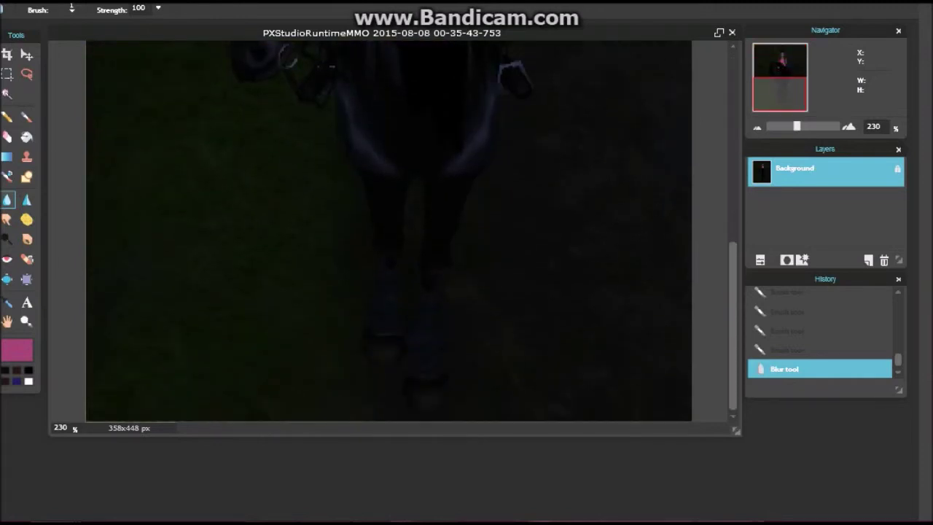
scroll(370, 253, up, 4)
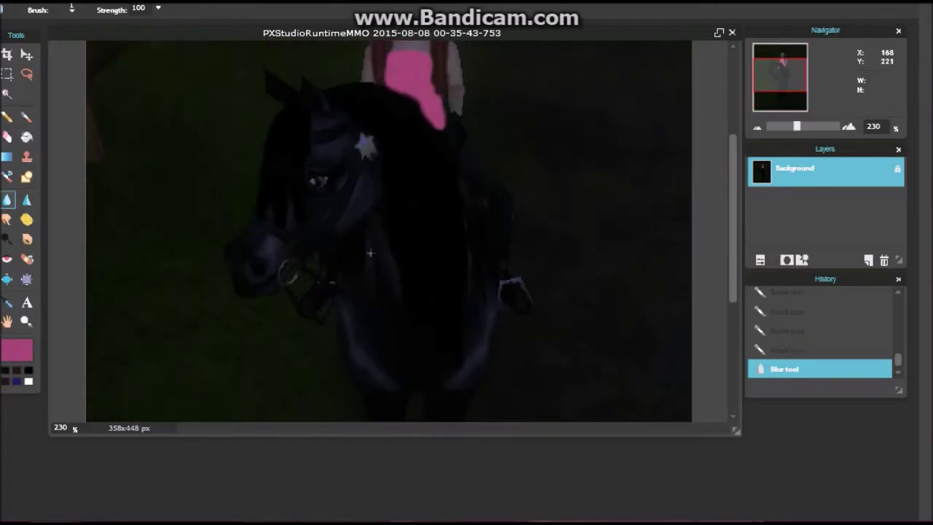
click(28, 370)
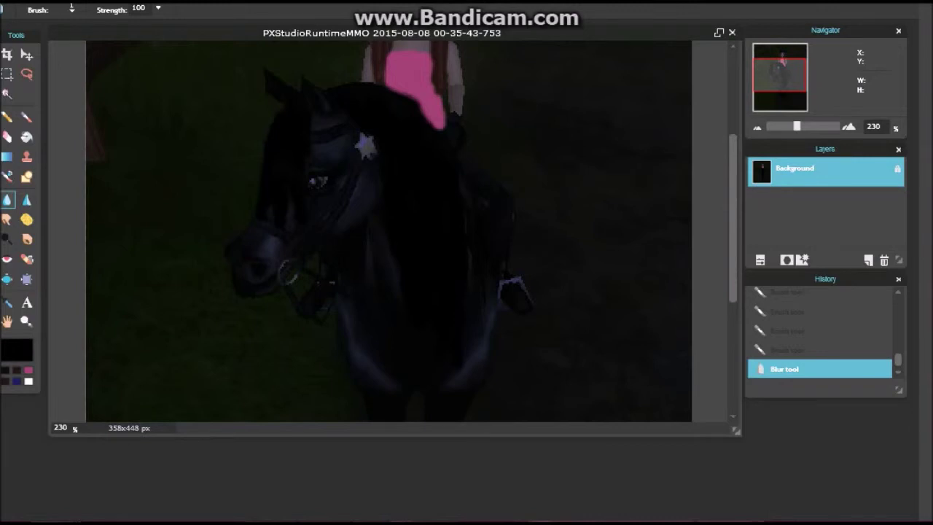
click(29, 350)
click(312, 187)
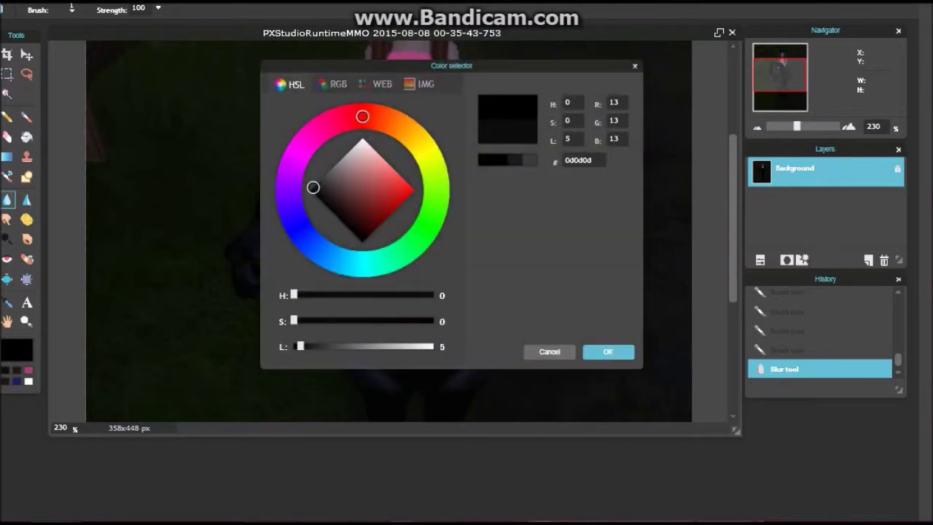
key(Return)
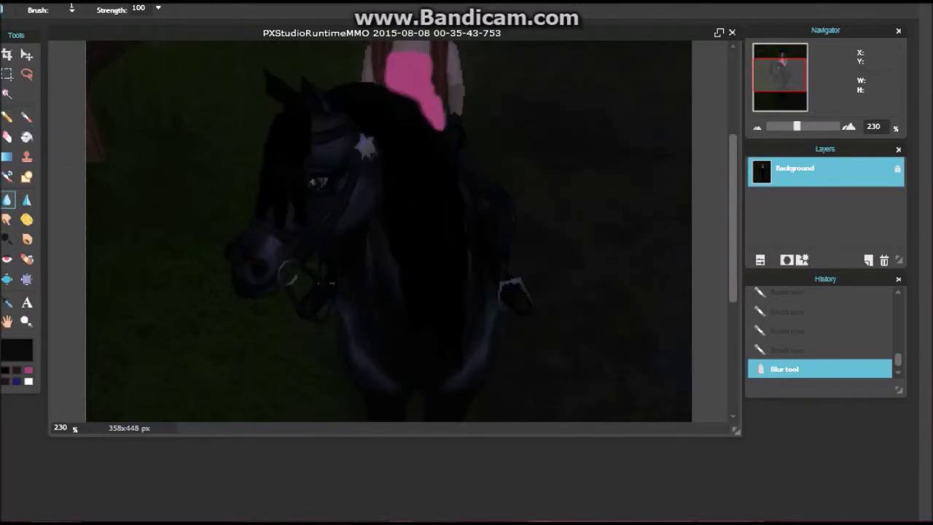
click(8, 117)
mouse_move(357, 95)
mouse_down()
mouse_move(400, 150)
mouse_move(405, 137)
mouse_move(415, 151)
mouse_move(397, 139)
mouse_up()
Step: Draw grey 8a8a8a Sketchy pencil streaks at size 1, two down the horse's mane and one down its forelock
click(17, 352)
drag(300, 346, 308, 347)
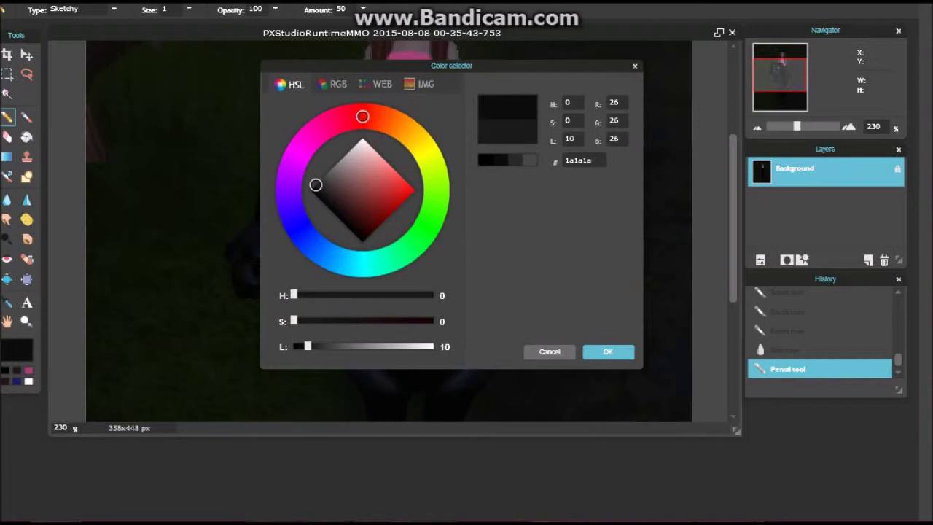
mouse_move(316, 184)
mouse_down()
mouse_move(351, 149)
mouse_move(339, 161)
mouse_up()
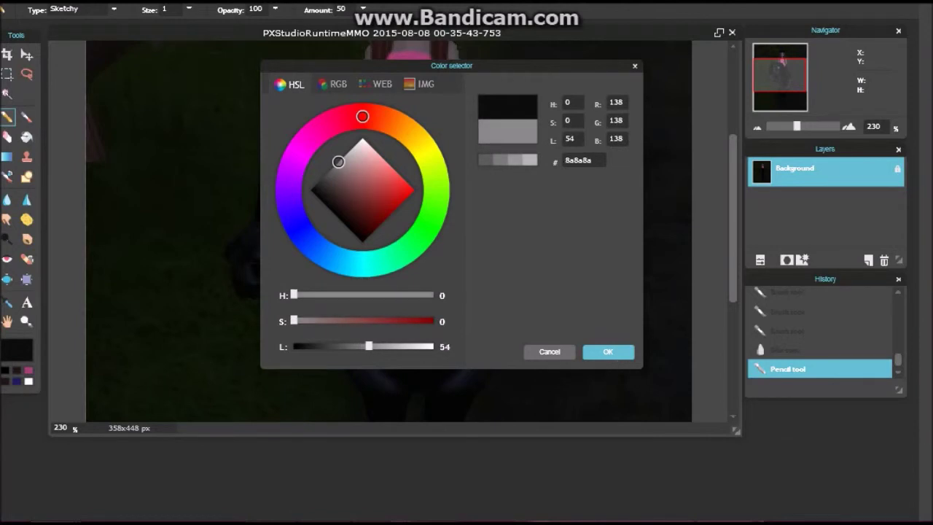
click(608, 351)
mouse_move(395, 123)
mouse_down()
mouse_move(417, 167)
mouse_move(396, 117)
mouse_move(360, 91)
mouse_move(411, 148)
mouse_move(419, 201)
mouse_move(435, 223)
mouse_move(444, 334)
mouse_move(428, 219)
mouse_up()
drag(293, 116, 297, 217)
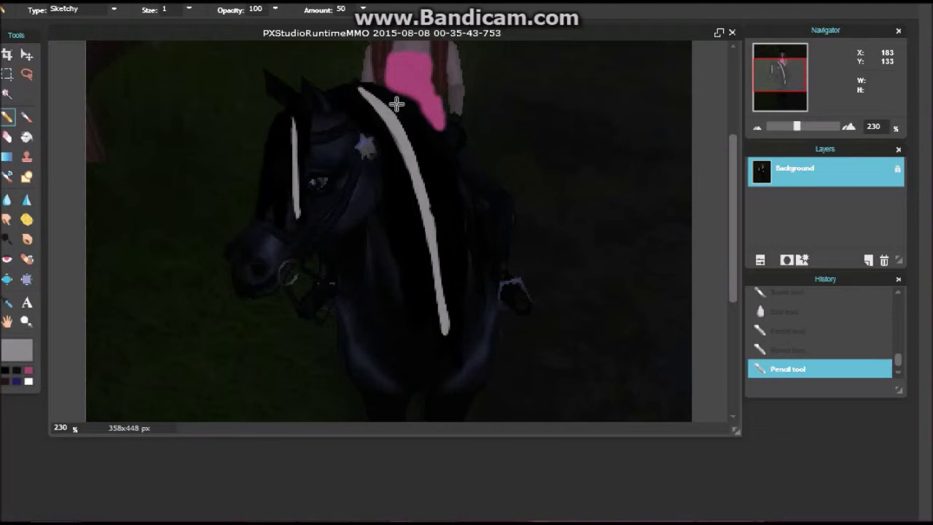
mouse_move(400, 104)
mouse_down()
mouse_move(427, 152)
mouse_move(447, 225)
mouse_move(440, 223)
mouse_move(463, 325)
mouse_move(452, 380)
mouse_up()
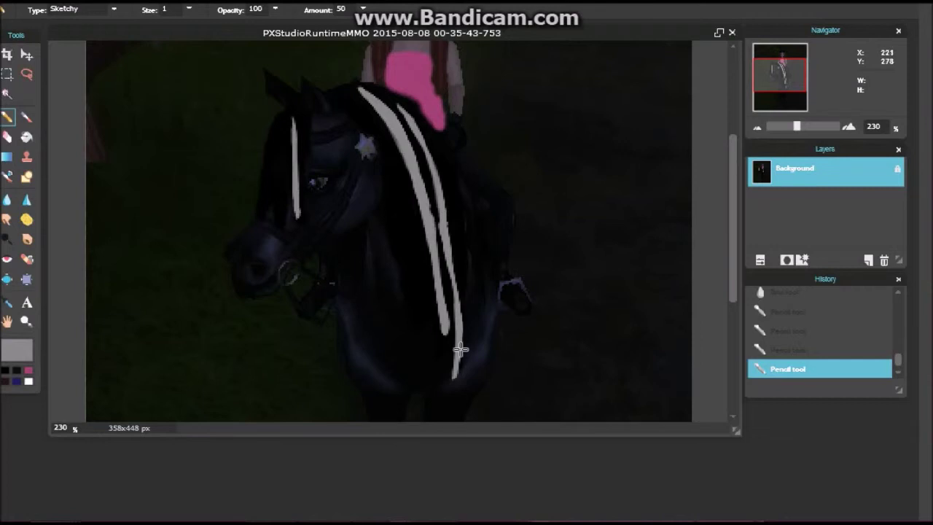
drag(444, 370, 443, 326)
Step: Smudge the grey forelock streak with the Smudge tool at strength 50
click(7, 219)
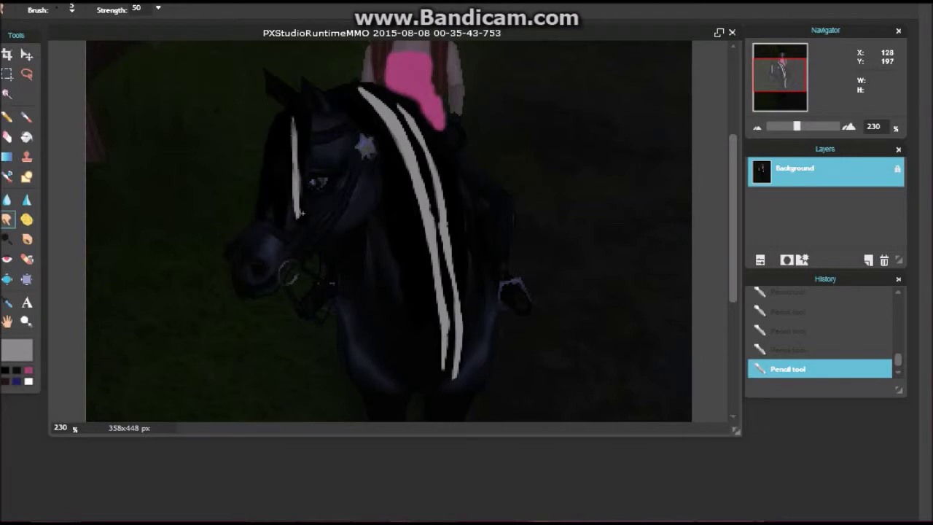
drag(293, 180, 296, 176)
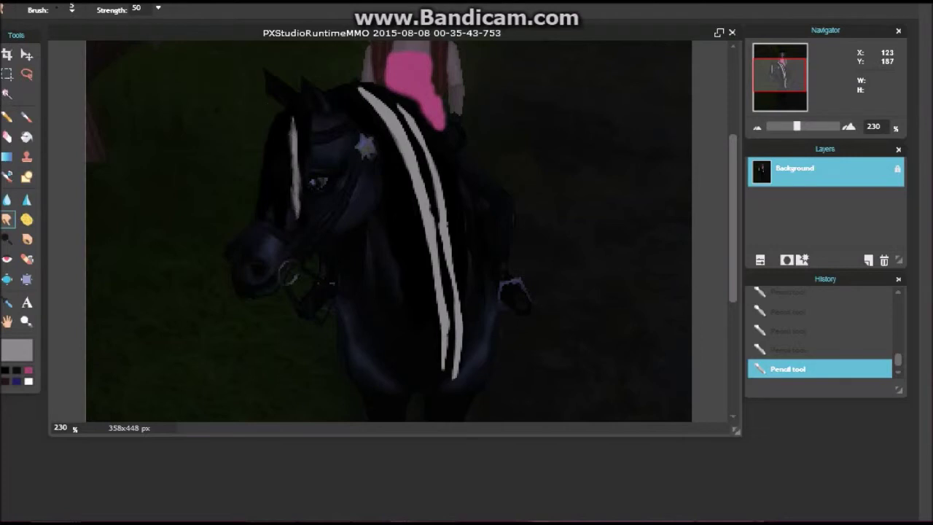
drag(288, 125, 293, 208)
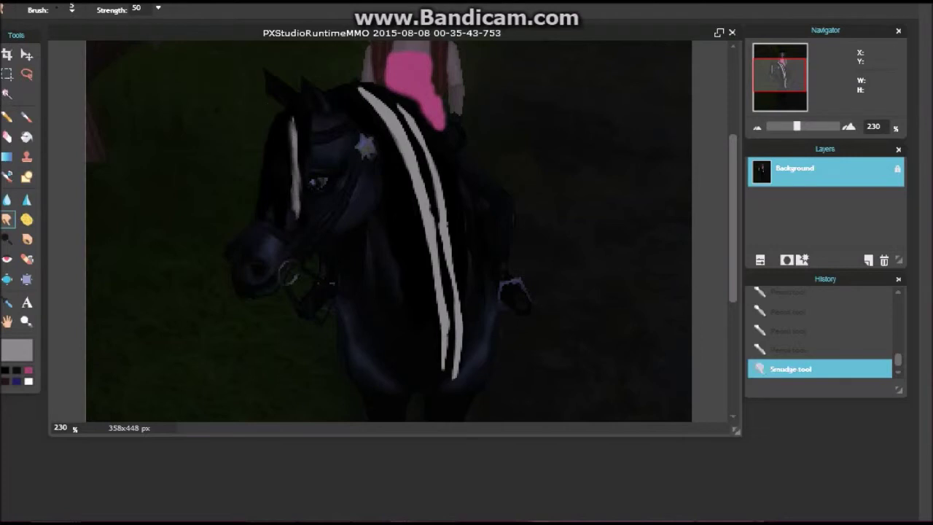
Step: Blend the grey mane and forelock streaks into the black hair using a soft 20-diameter Smudge brush at strength 50
click(71, 8)
click(114, 78)
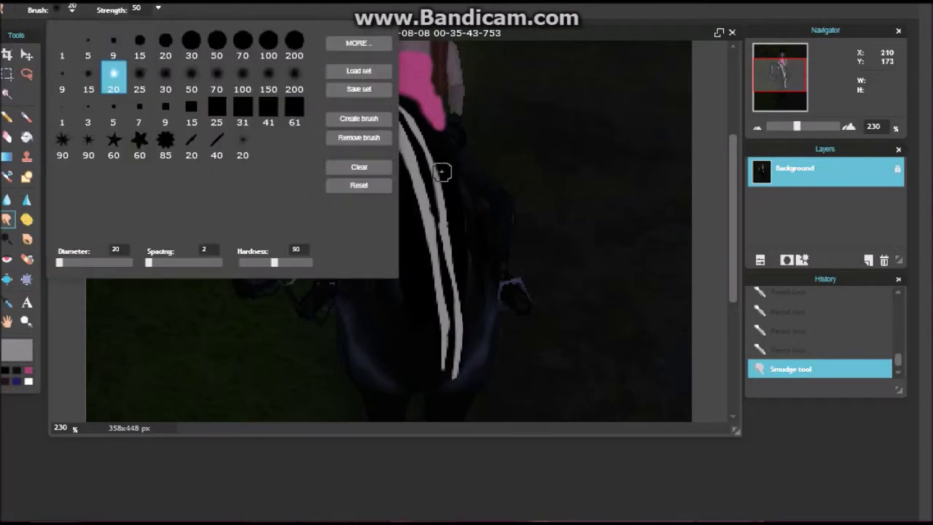
click(554, 123)
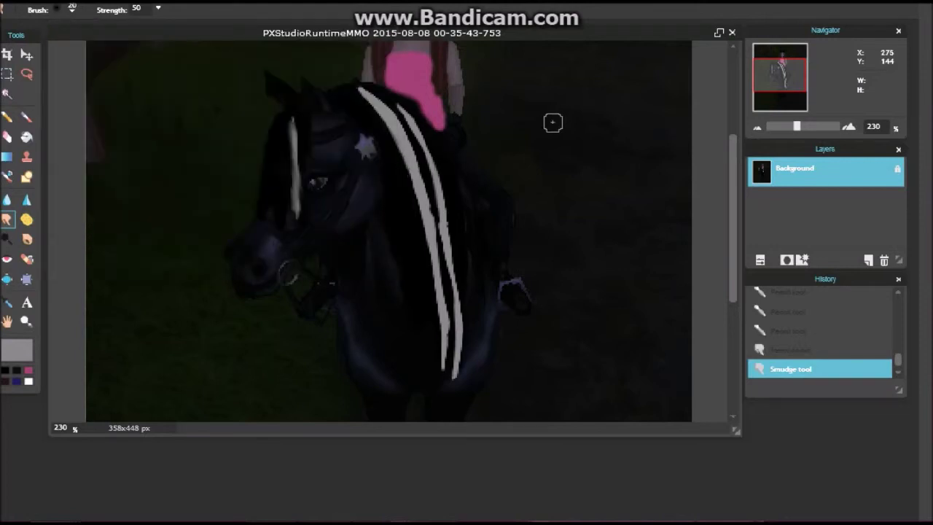
drag(292, 125, 296, 206)
mouse_move(356, 97)
mouse_down()
mouse_move(400, 137)
mouse_move(412, 176)
mouse_move(391, 124)
mouse_move(358, 96)
mouse_move(421, 210)
mouse_move(436, 316)
mouse_move(431, 376)
mouse_move(434, 269)
mouse_move(419, 214)
mouse_move(439, 294)
mouse_move(418, 184)
mouse_move(375, 96)
mouse_move(435, 235)
mouse_move(435, 322)
mouse_move(425, 206)
mouse_move(376, 108)
mouse_move(448, 254)
mouse_move(445, 367)
mouse_move(442, 262)
mouse_move(455, 338)
mouse_move(439, 232)
mouse_move(463, 359)
mouse_move(444, 191)
mouse_move(418, 165)
mouse_move(396, 97)
mouse_move(386, 94)
mouse_move(427, 137)
mouse_move(450, 231)
mouse_move(460, 309)
mouse_move(445, 387)
mouse_up()
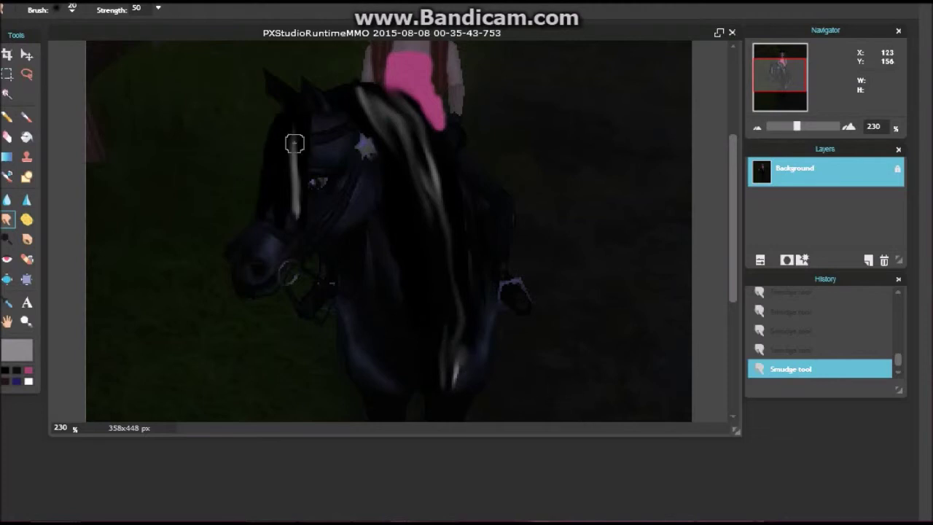
mouse_move(299, 138)
mouse_down()
mouse_move(290, 205)
mouse_move(300, 204)
mouse_move(288, 119)
mouse_move(280, 170)
mouse_move(299, 217)
mouse_move(331, 221)
mouse_up()
Step: Examine the smudged mane and forelock and the horse's legs at several magnifications
drag(797, 126, 786, 126)
scroll(389, 232, up, 6)
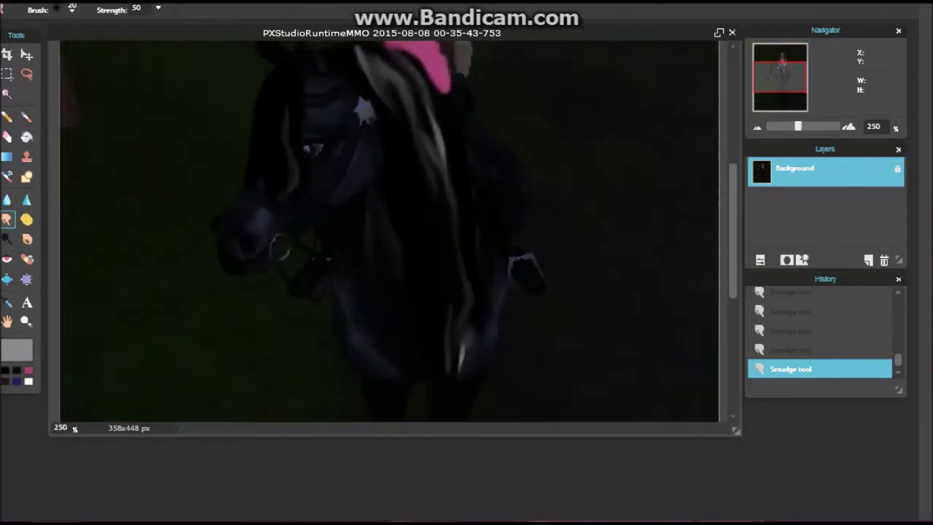
drag(780, 77, 783, 99)
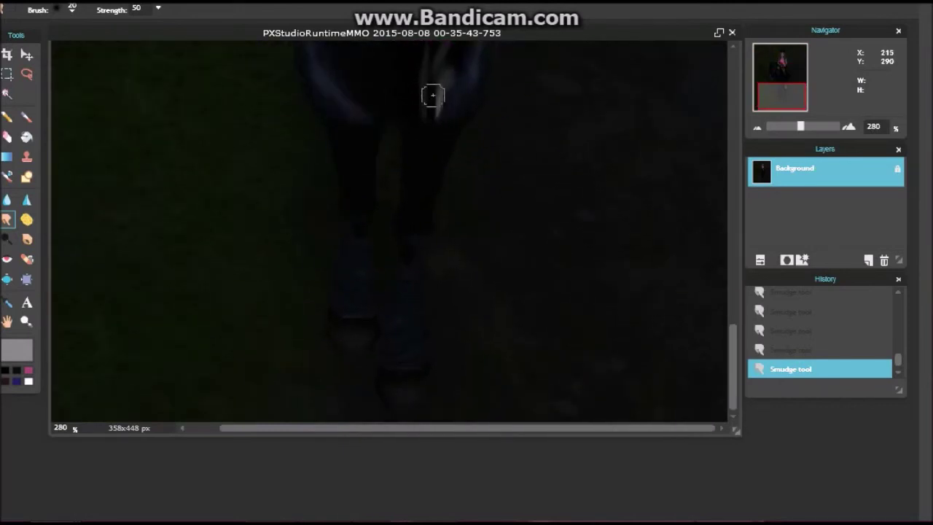
scroll(389, 231, up, 5)
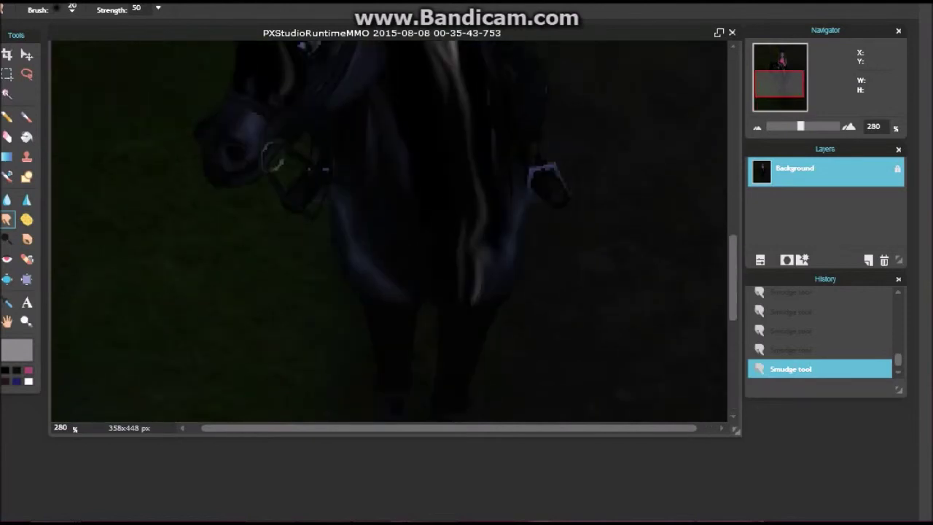
scroll(389, 231, down, 3)
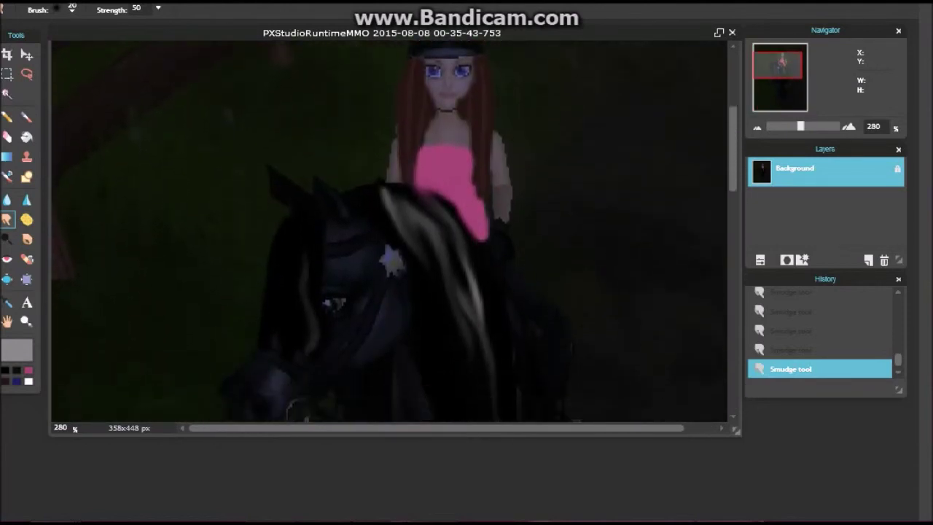
scroll(389, 231, down, 4)
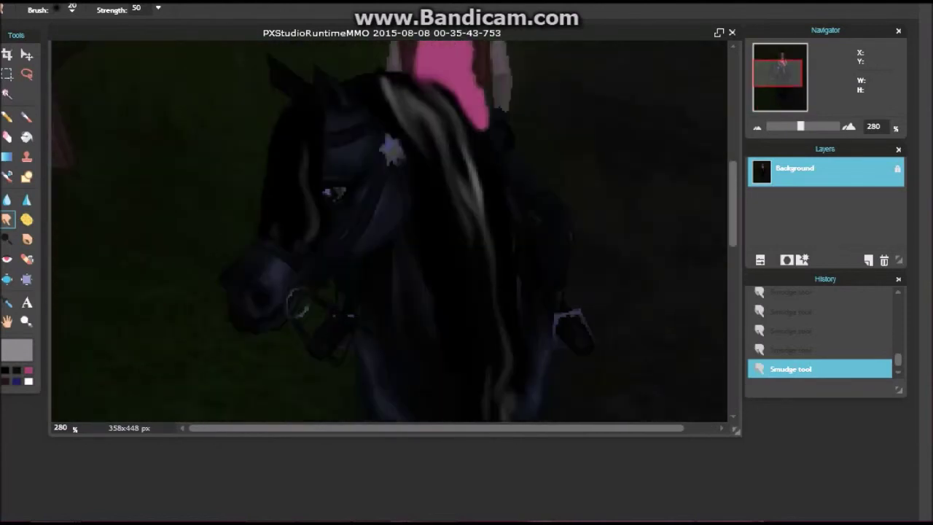
scroll(388, 232, up, 2)
scroll(389, 231, down, 2)
scroll(389, 231, down, 2)
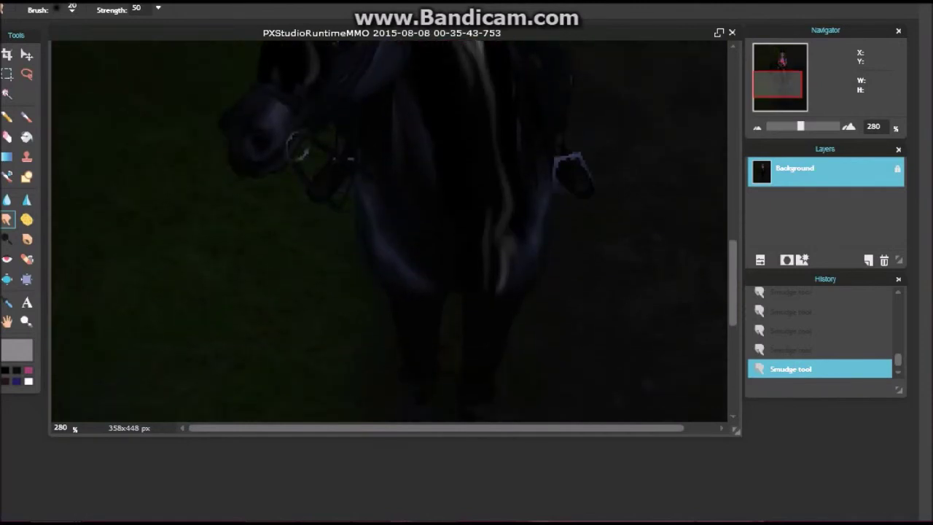
scroll(389, 231, up, 3)
scroll(389, 231, down, 2)
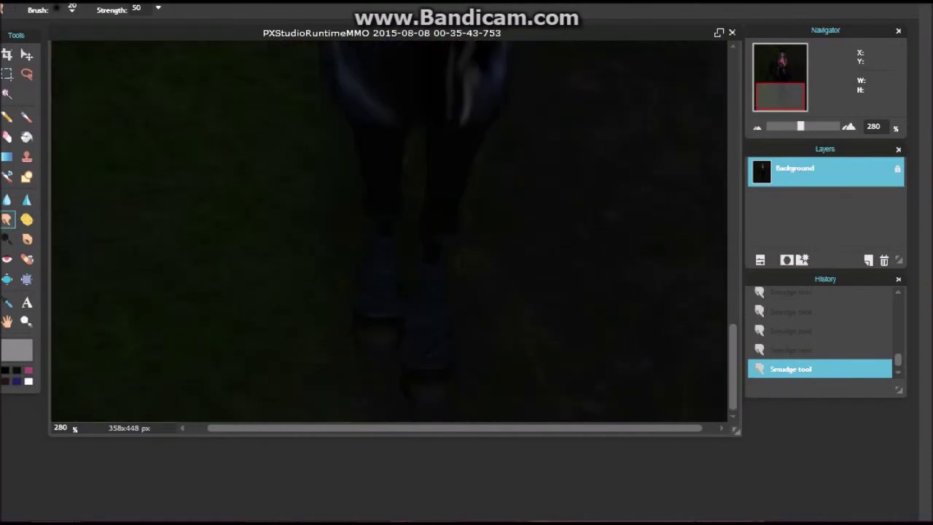
scroll(389, 231, up, 3)
scroll(388, 231, up, 3)
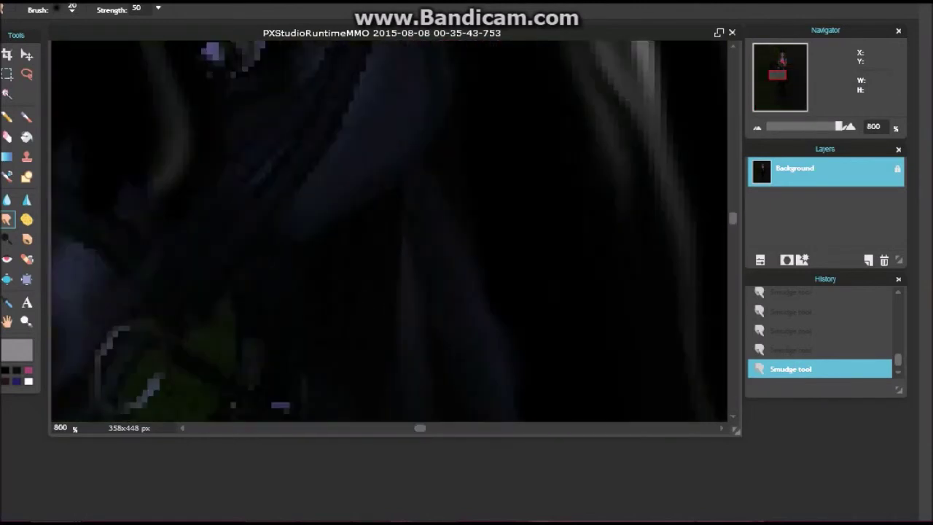
Step: Focus on the horse's eye at 800% and set the Smudge brush to the round 1-diameter tip
drag(778, 75, 774, 74)
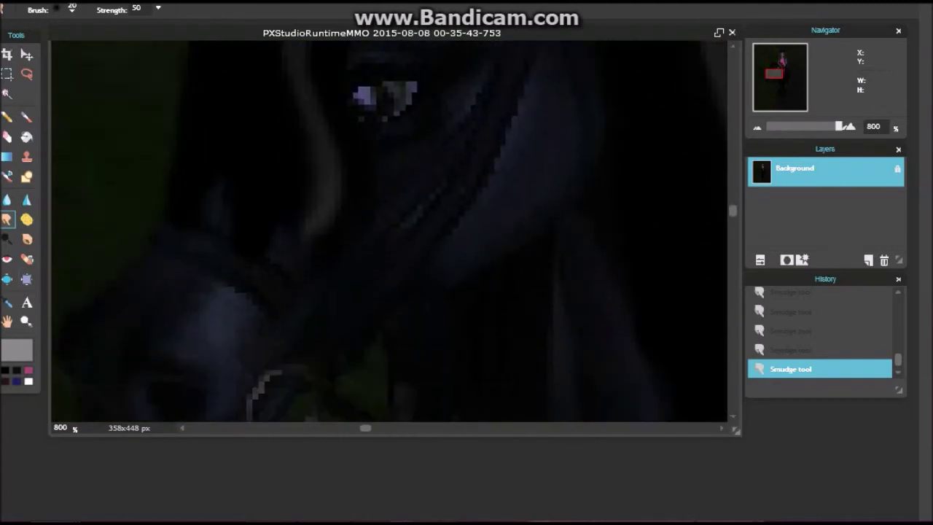
click(71, 8)
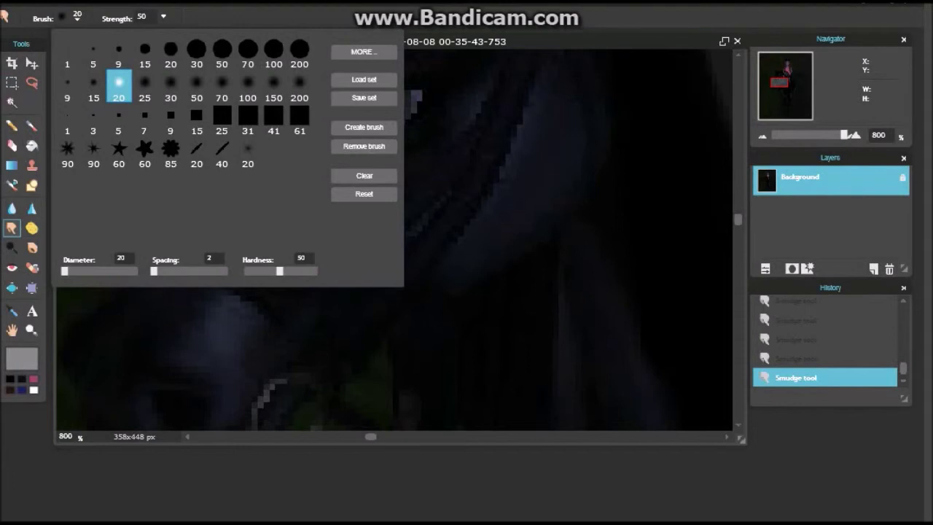
click(93, 86)
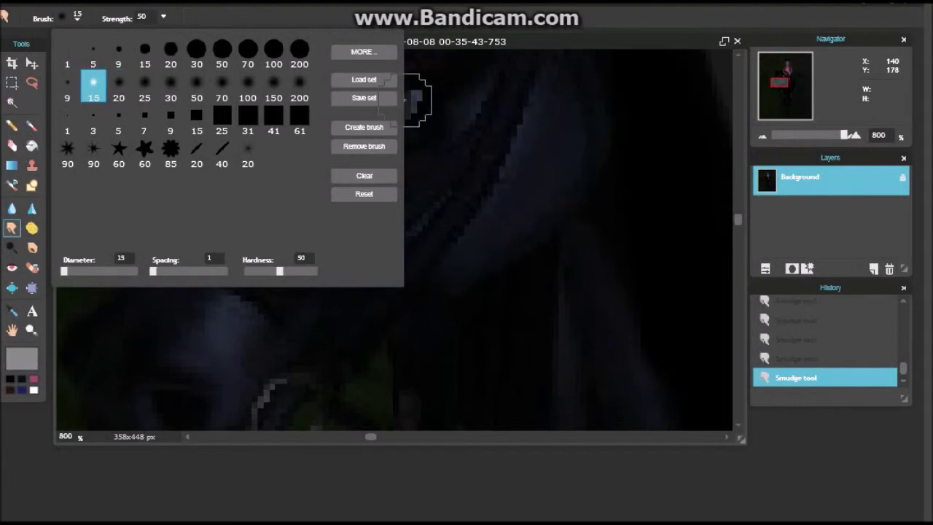
click(93, 53)
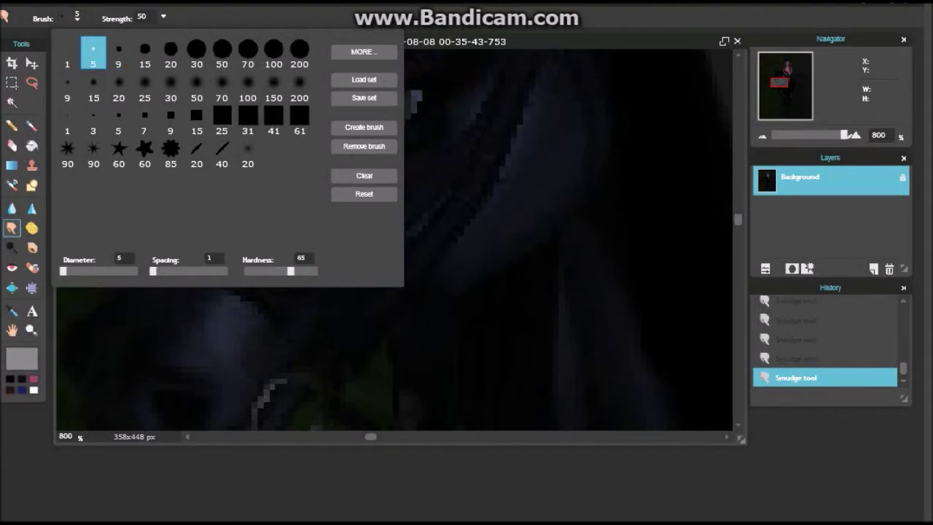
click(68, 53)
click(77, 18)
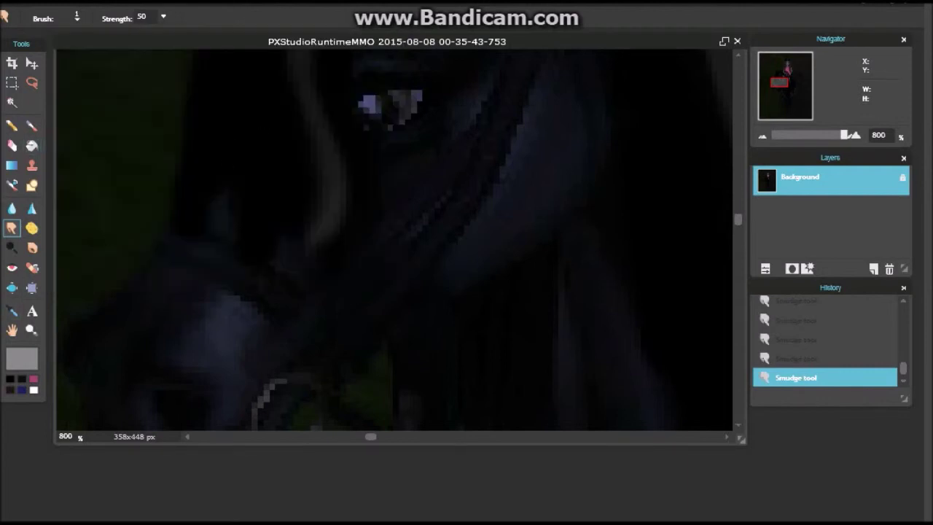
Step: Set the drawing colour to dark green 172b1d
click(22, 359)
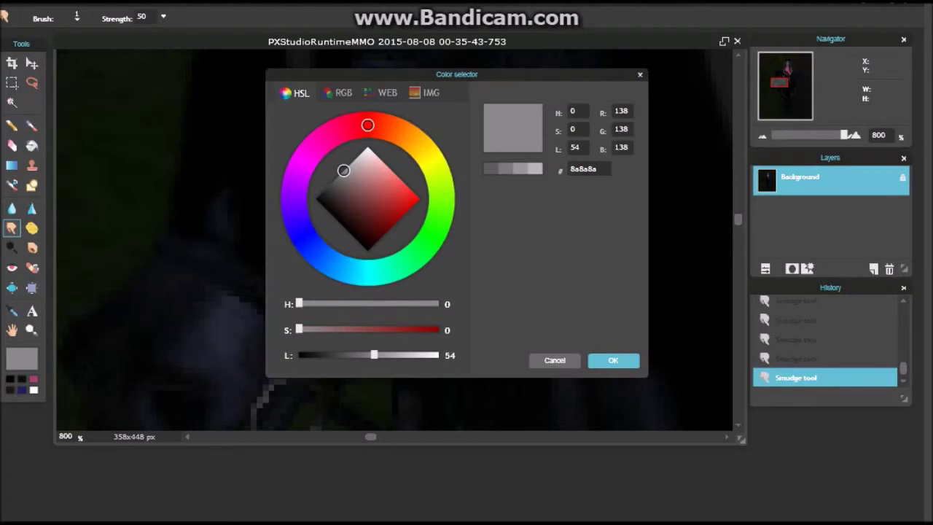
click(355, 186)
drag(364, 214, 377, 230)
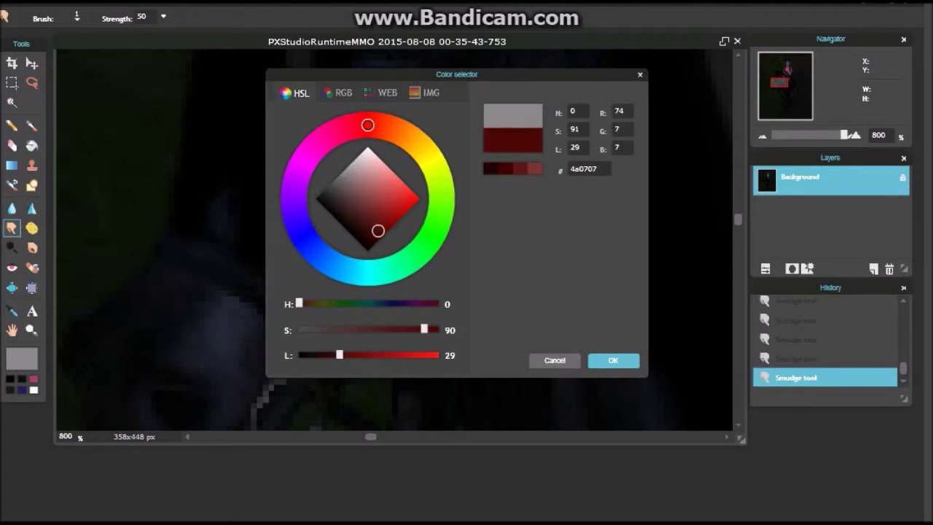
mouse_move(367, 124)
mouse_down()
mouse_move(427, 244)
mouse_move(416, 253)
mouse_up()
mouse_move(378, 230)
mouse_down()
mouse_move(346, 202)
mouse_move(350, 214)
mouse_up()
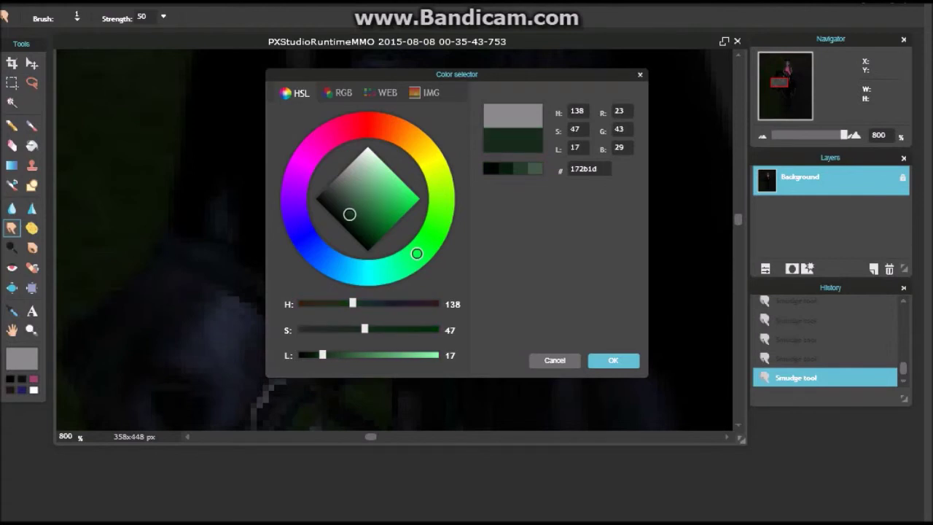
click(611, 361)
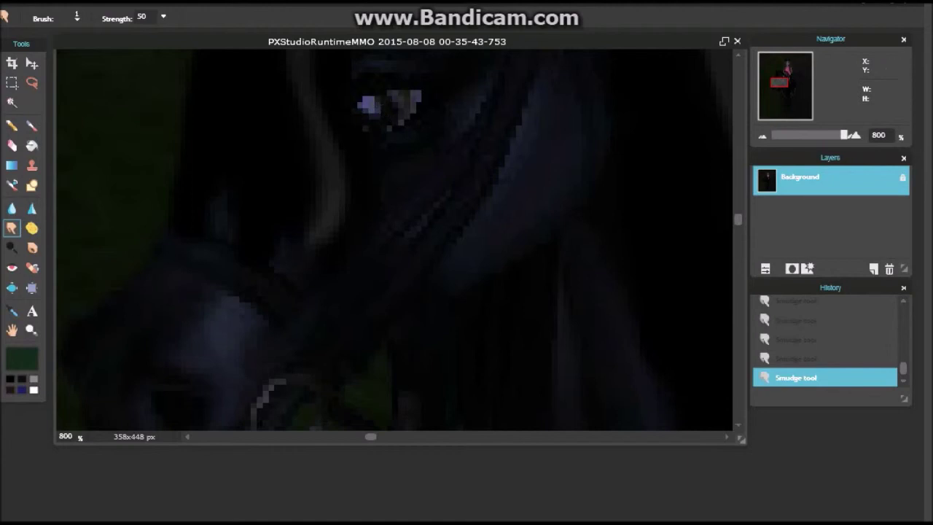
Step: Paint the middle of the horse's eye black with the Brush tool at diameter 1 and opacity 100
click(11, 379)
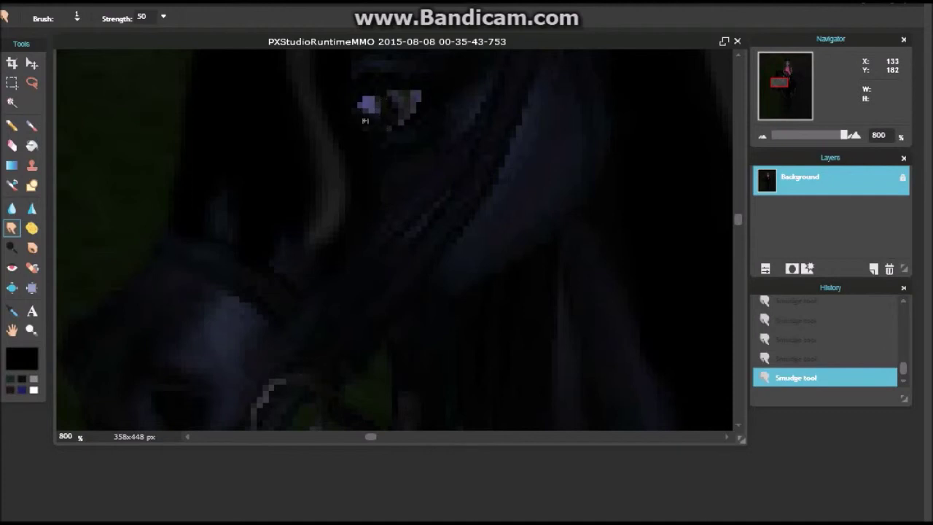
click(32, 125)
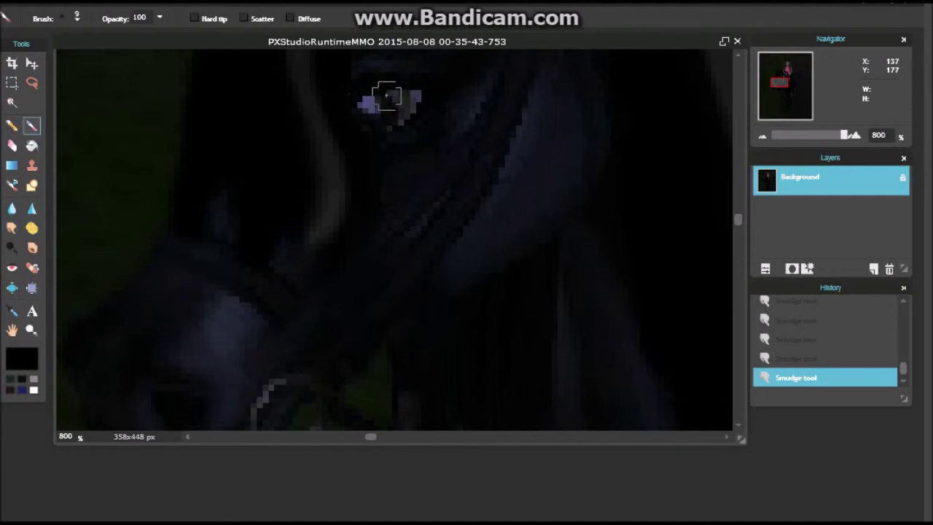
click(77, 19)
click(67, 52)
click(597, 467)
mouse_move(398, 104)
mouse_down()
mouse_move(401, 120)
mouse_move(371, 108)
mouse_up()
Step: Paint the outer part of the horse's eye dark green 172b1d and soften it with the Blur tool at strength 100
click(10, 379)
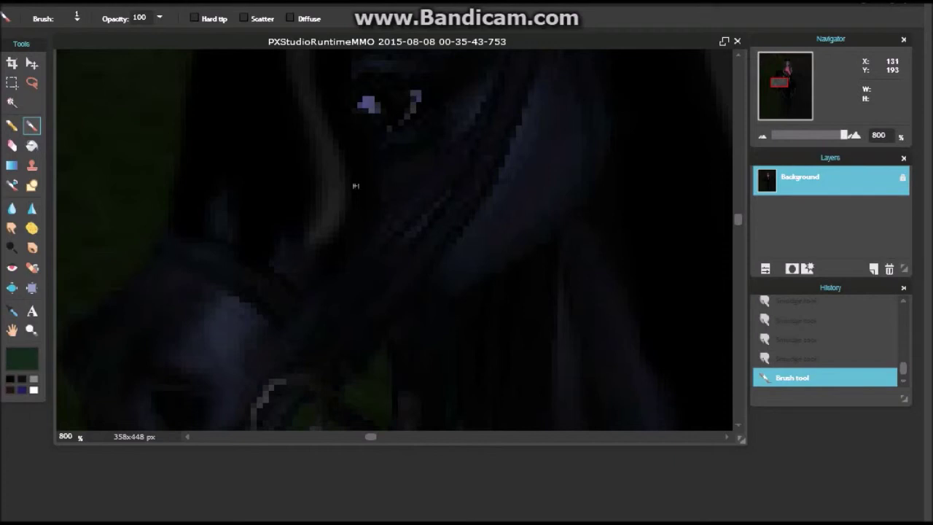
mouse_move(406, 104)
mouse_down()
mouse_move(389, 118)
mouse_move(408, 95)
mouse_move(386, 121)
mouse_move(401, 120)
mouse_move(413, 97)
mouse_move(389, 122)
mouse_move(429, 99)
mouse_move(394, 123)
mouse_up()
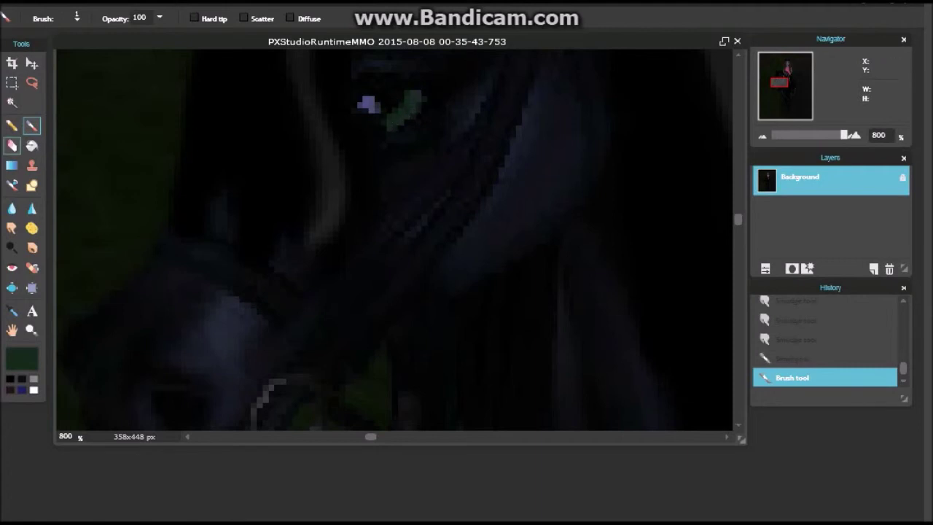
click(12, 208)
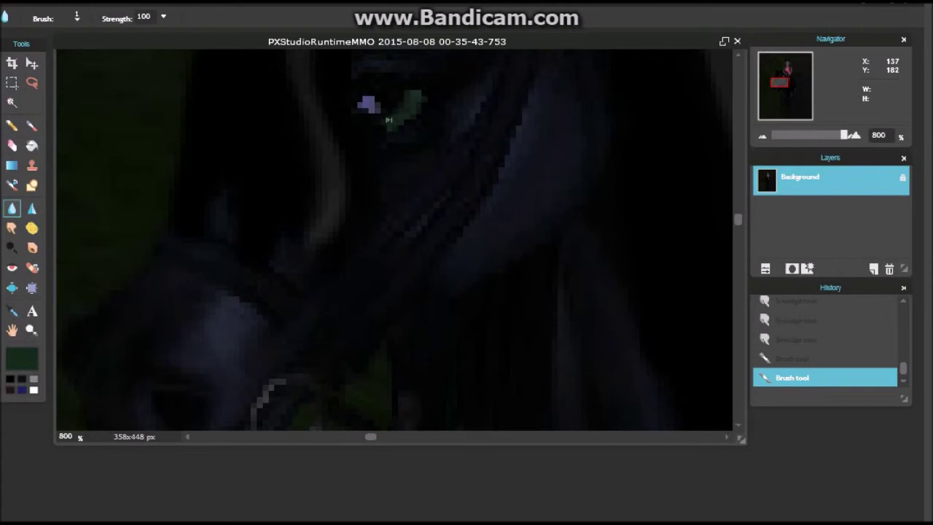
click(423, 93)
Step: Review the horse's recoloured eye, mane streaks and the rider at 240% magnification
drag(844, 135, 803, 135)
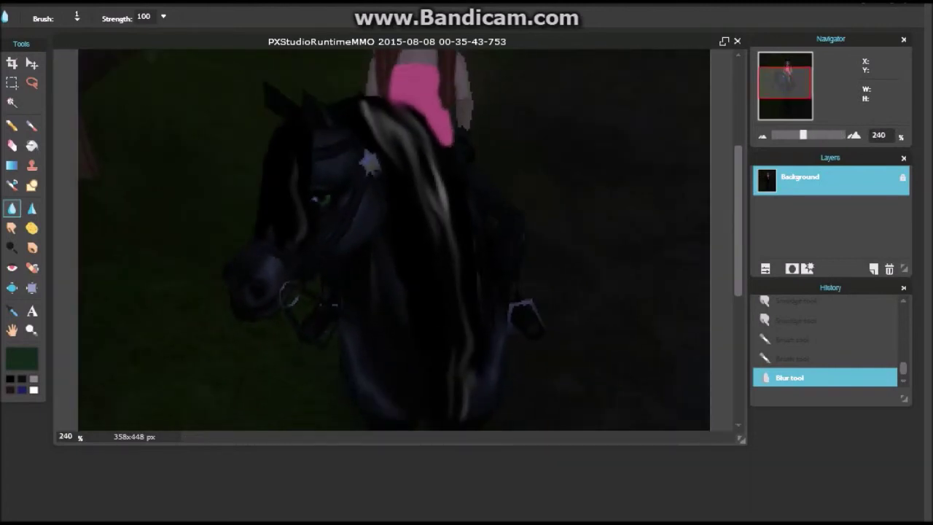
scroll(393, 241, up, 2)
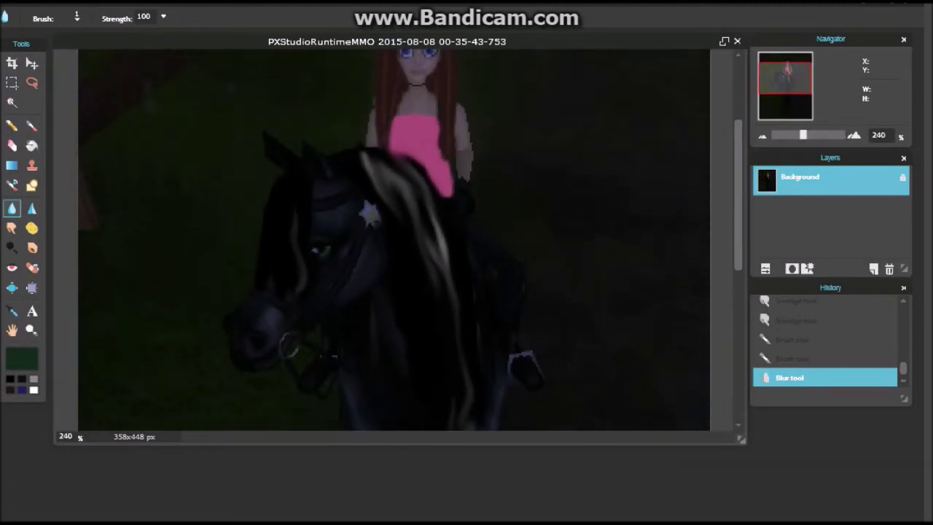
scroll(394, 241, down, 5)
scroll(394, 241, up, 1)
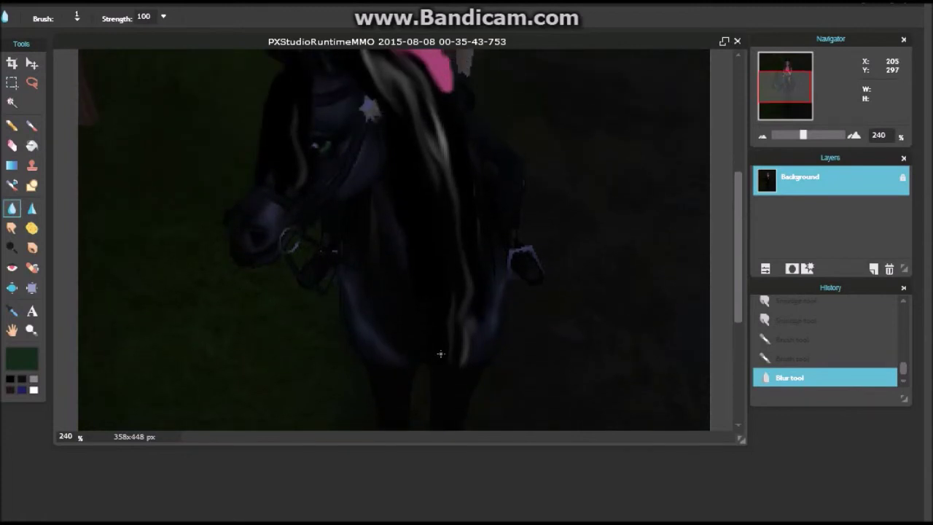
drag(739, 247, 738, 202)
scroll(394, 241, up, 4)
scroll(394, 240, down, 3)
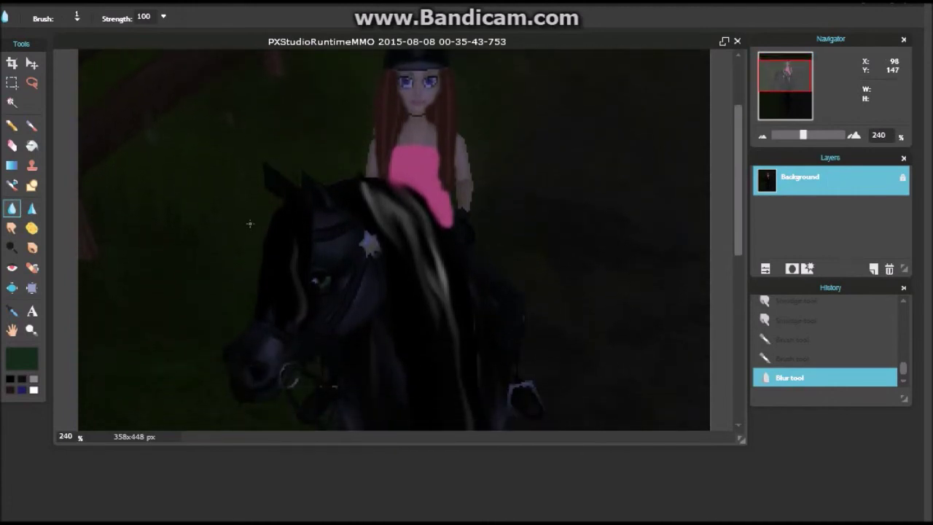
Step: Set the drawing colour to bright pink ff3def
click(34, 390)
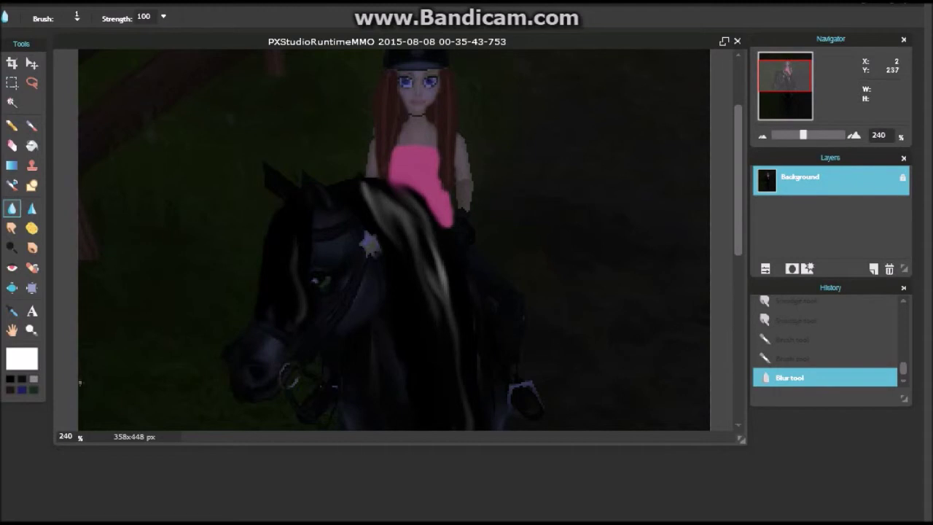
click(22, 359)
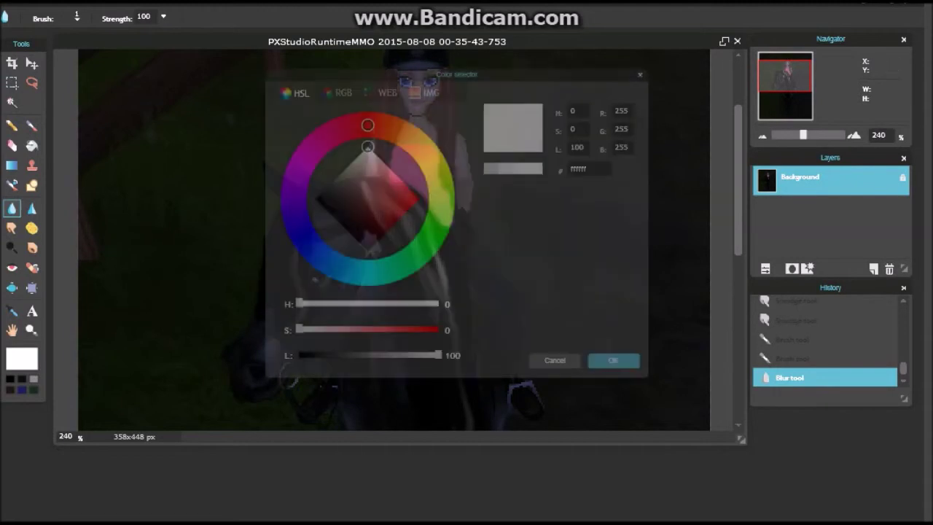
drag(304, 161, 307, 156)
click(407, 186)
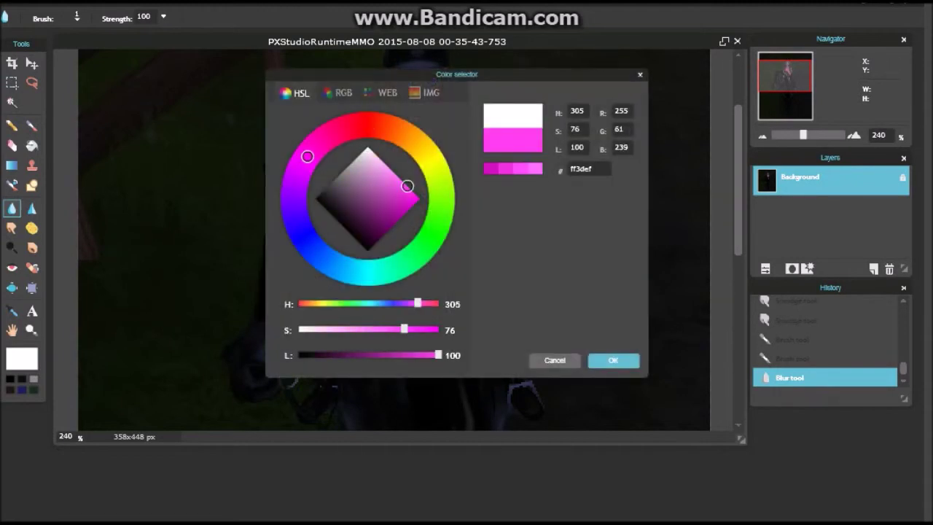
click(594, 360)
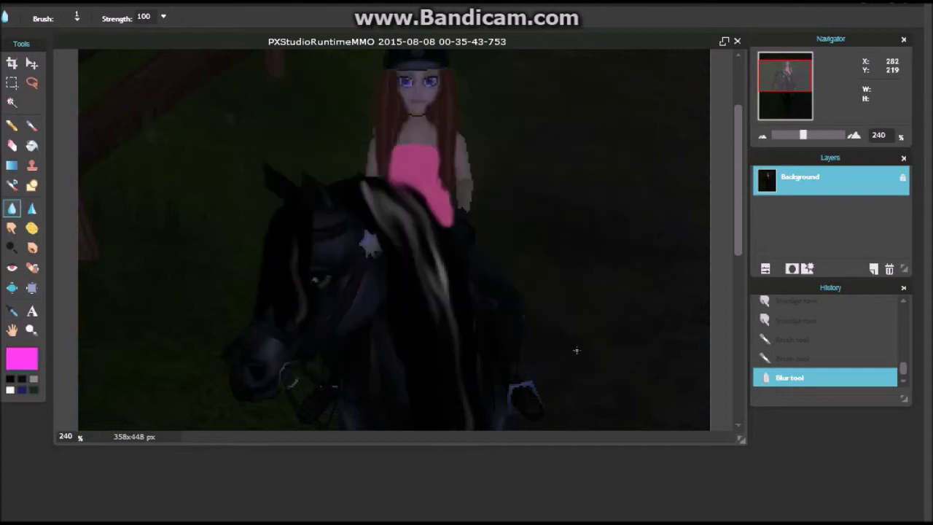
click(453, 235)
Step: Try painting the rider's leg bright pink with the Brush tool at diameter 20, and undo the strokes
click(31, 126)
click(76, 16)
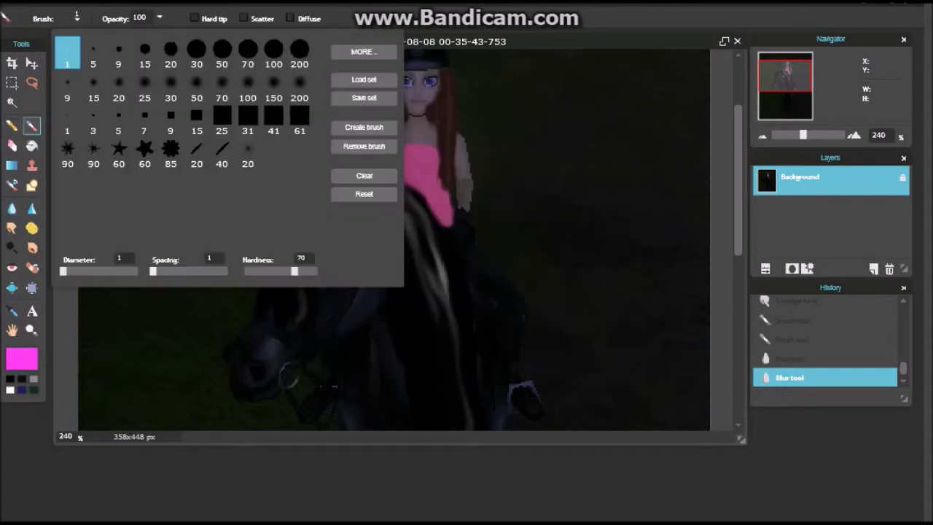
click(118, 84)
mouse_move(446, 229)
mouse_down()
mouse_move(497, 286)
mouse_move(543, 394)
mouse_move(524, 411)
mouse_move(492, 374)
mouse_move(496, 328)
mouse_move(477, 302)
mouse_move(521, 392)
mouse_move(461, 248)
mouse_move(508, 383)
mouse_move(496, 370)
mouse_move(479, 296)
mouse_move(473, 307)
mouse_up()
mouse_move(308, 408)
mouse_down()
mouse_move(330, 356)
mouse_move(337, 385)
mouse_move(324, 412)
mouse_move(321, 393)
mouse_up()
key(ctrl+z)
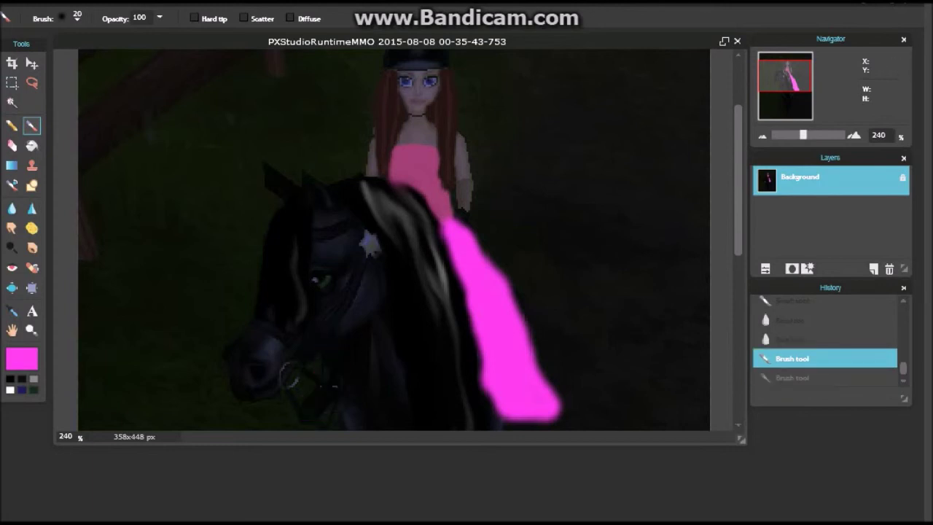
key(ctrl+z)
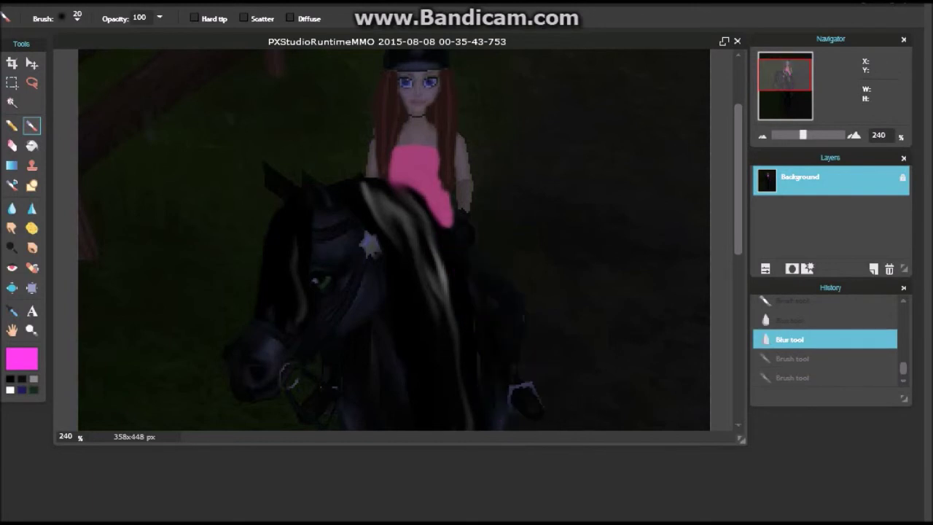
Step: Sample the skin colour from the rider's bare upper arm with the colour picker
drag(803, 135, 830, 135)
scroll(379, 233, up, 1)
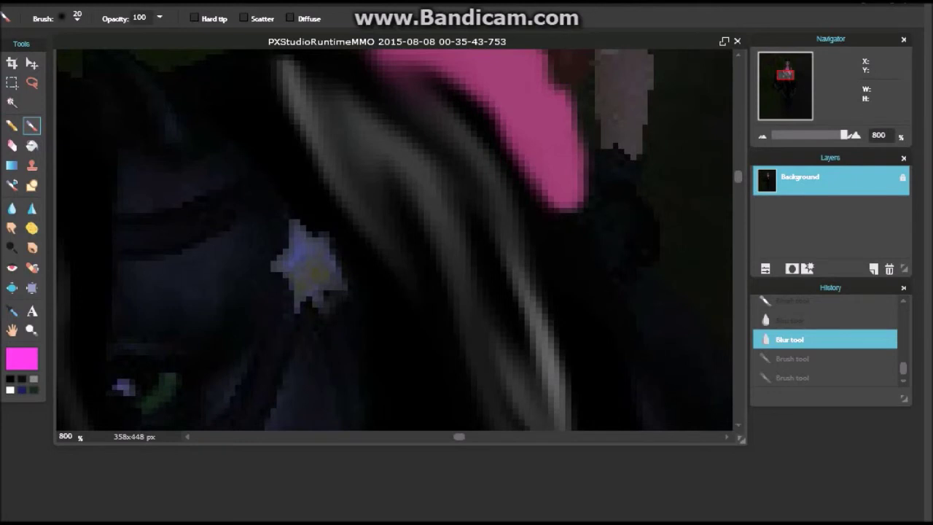
drag(785, 75, 784, 69)
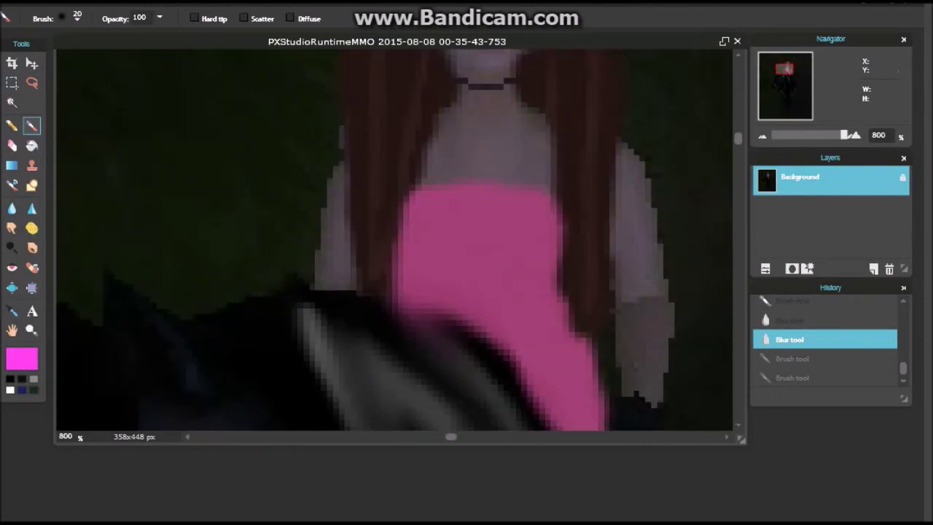
click(12, 311)
click(639, 222)
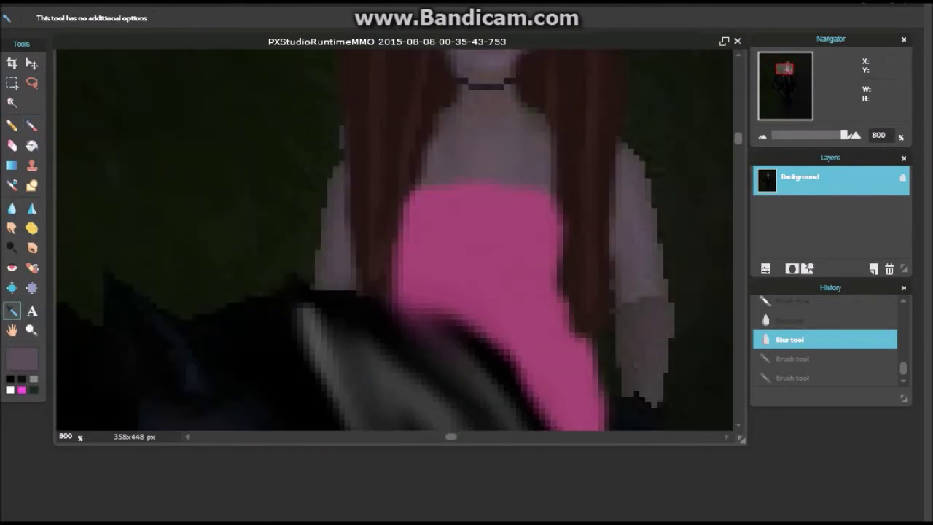
Step: Draw a small black 000000 patch on the rider's thigh with the Pencil tool at size 1 and opacity 100
mouse_move(784, 68)
mouse_down()
mouse_move(791, 88)
mouse_move(789, 78)
mouse_up()
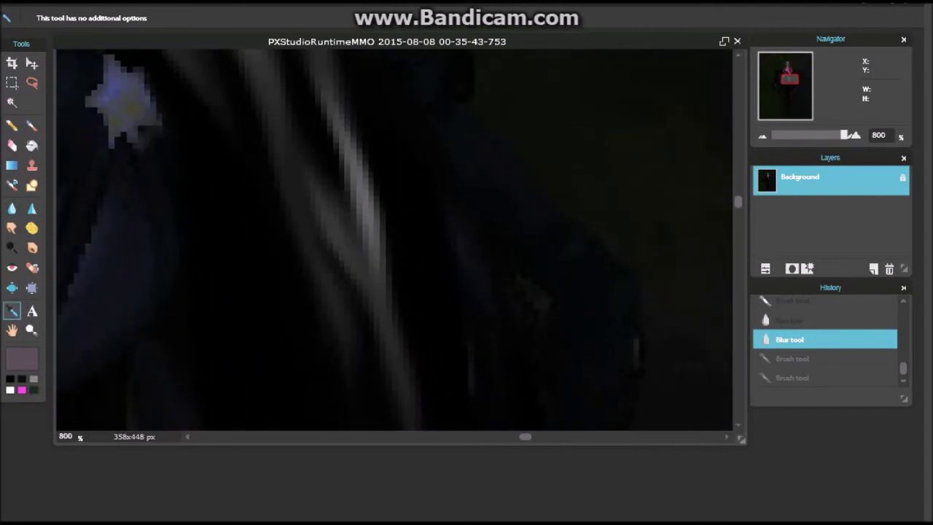
click(11, 379)
click(22, 359)
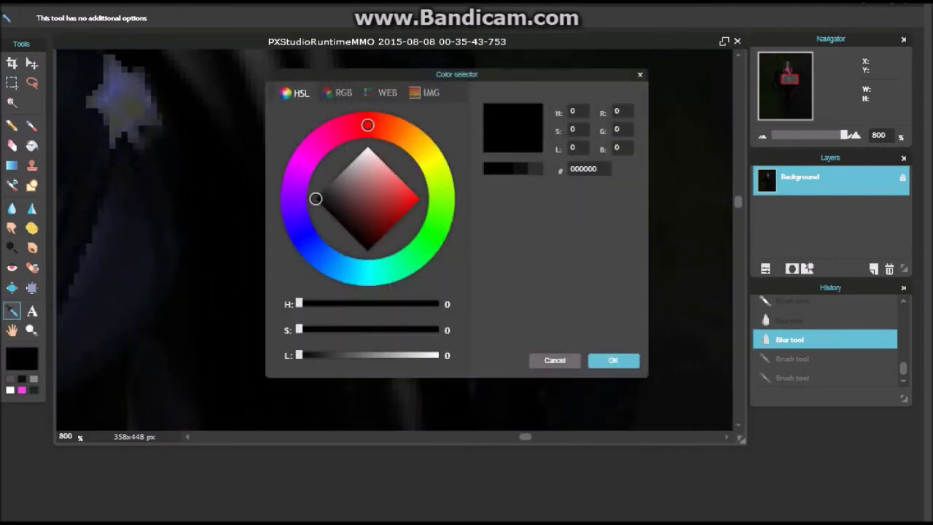
click(613, 360)
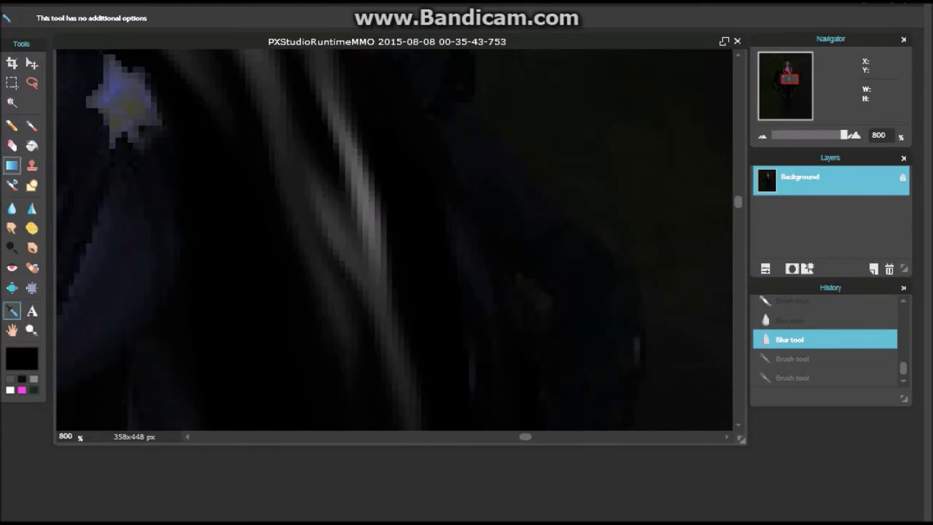
click(11, 125)
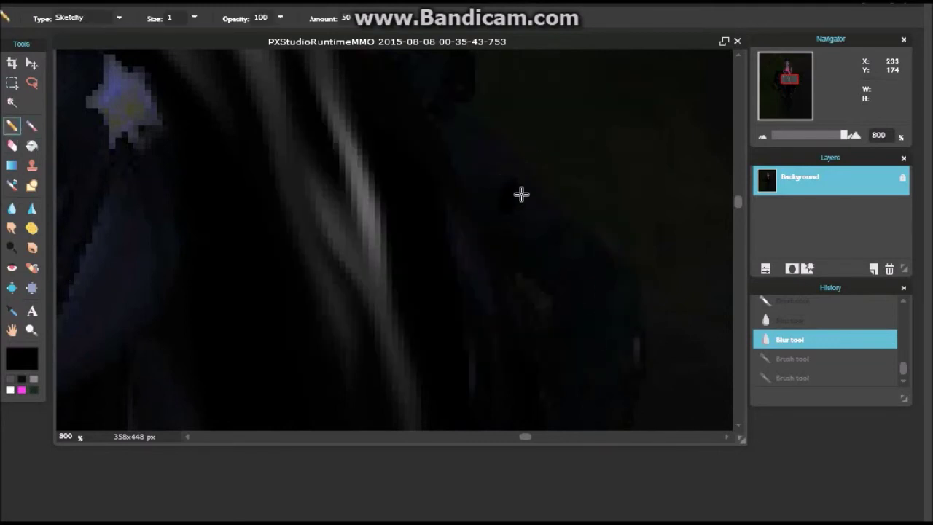
mouse_move(517, 185)
mouse_down()
mouse_move(504, 189)
mouse_move(510, 219)
mouse_up()
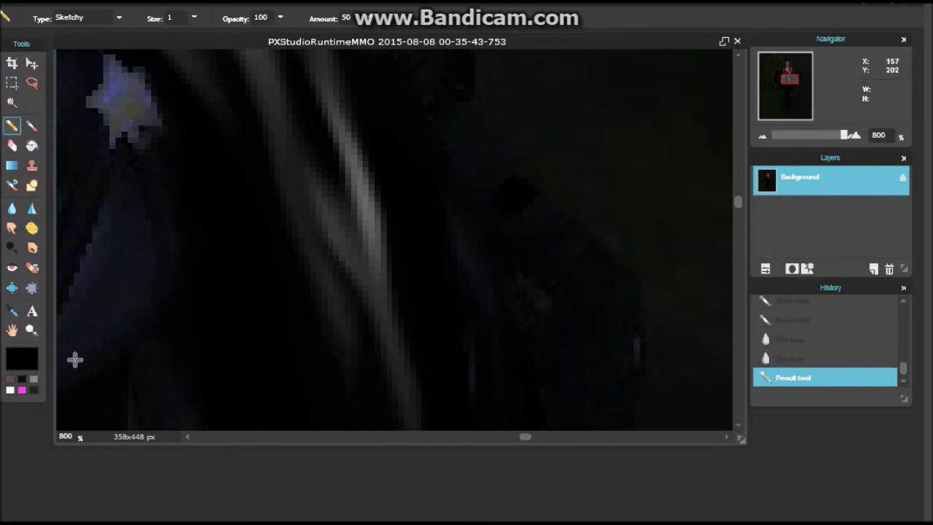
Step: Cover the thigh patch with the sampled skin colour and light grey, and soften it with the Smudge and Blur tools
click(10, 379)
mouse_move(522, 195)
mouse_down()
mouse_move(511, 198)
mouse_move(535, 190)
mouse_move(509, 208)
mouse_move(538, 179)
mouse_move(496, 199)
mouse_move(531, 204)
mouse_move(537, 184)
mouse_move(506, 195)
mouse_move(543, 194)
mouse_up()
click(34, 379)
click(12, 228)
click(11, 208)
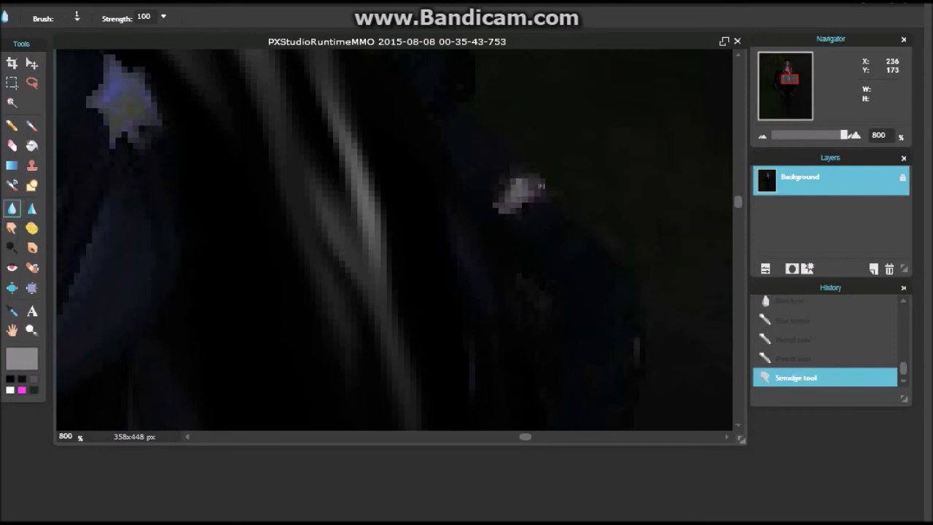
click(548, 202)
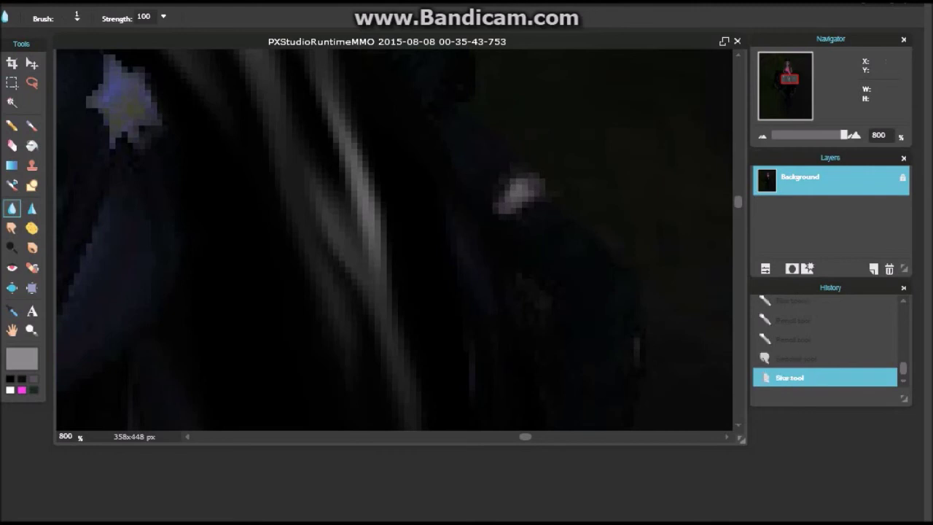
Step: Try dabbing black on the rider's knee with the Brush tool at diameter 20, and undo the dab
drag(844, 135, 804, 134)
drag(738, 203, 738, 198)
scroll(394, 241, up, 2)
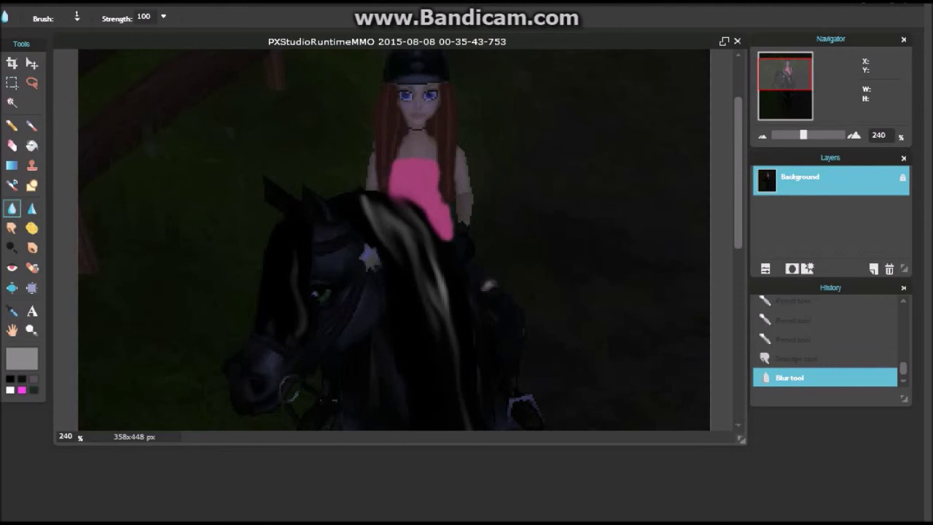
scroll(394, 241, down, 10)
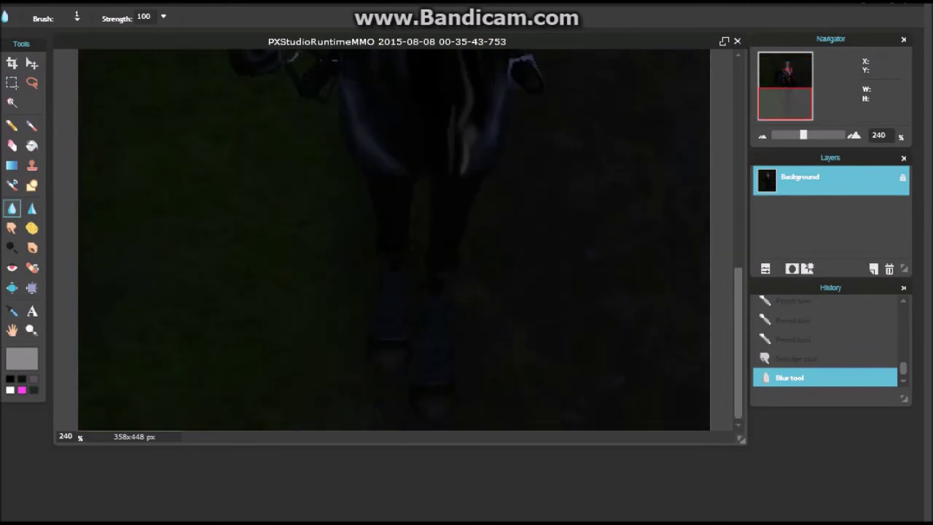
drag(804, 135, 826, 135)
drag(785, 103, 793, 82)
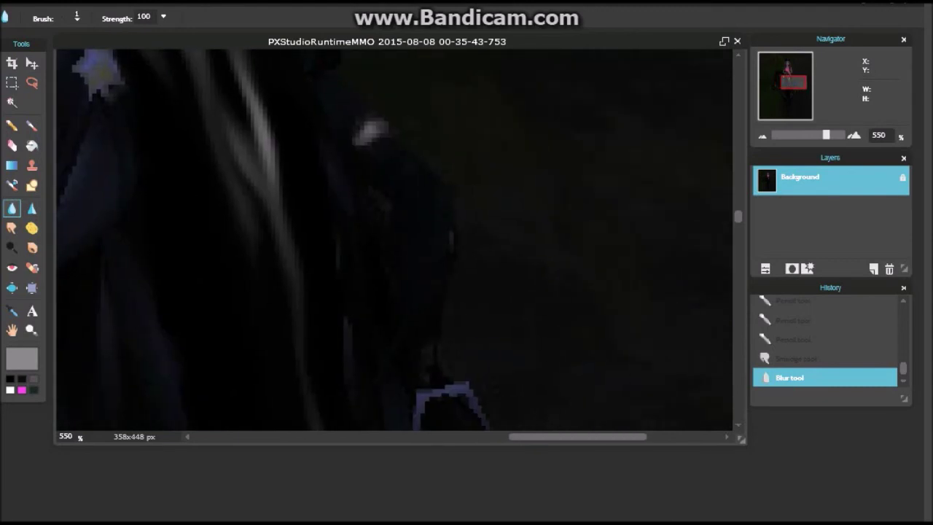
click(10, 379)
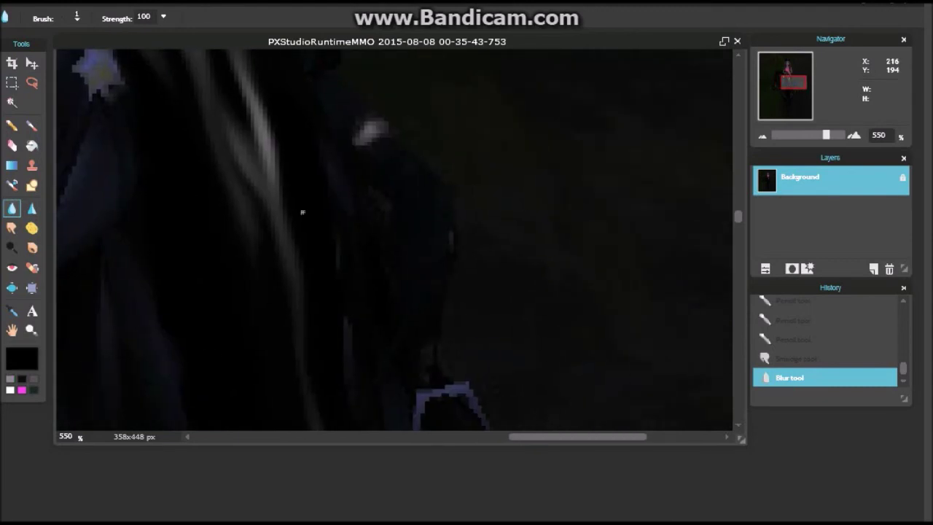
key(b)
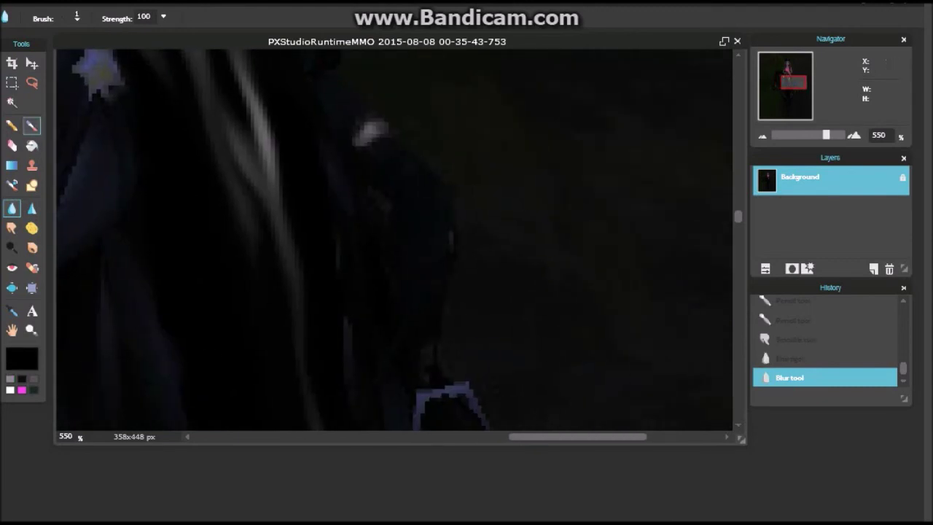
click(419, 201)
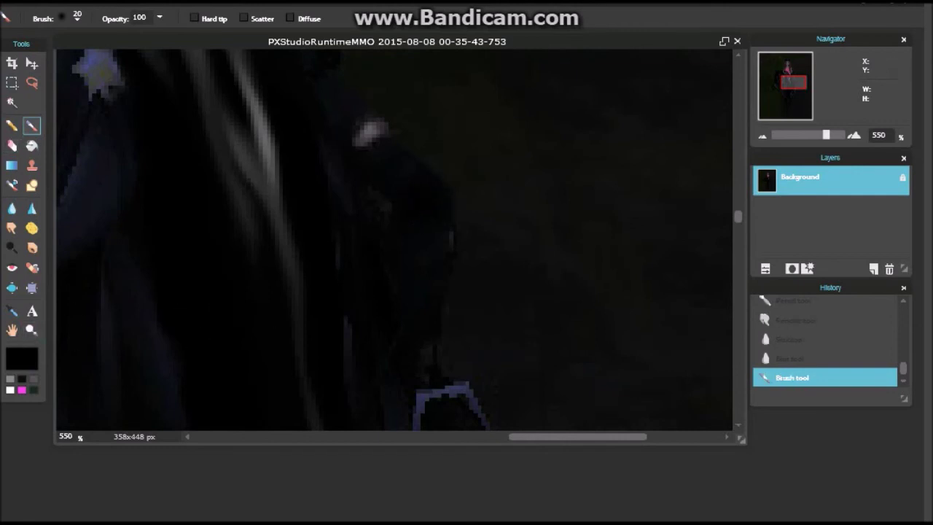
key(ctrl+z)
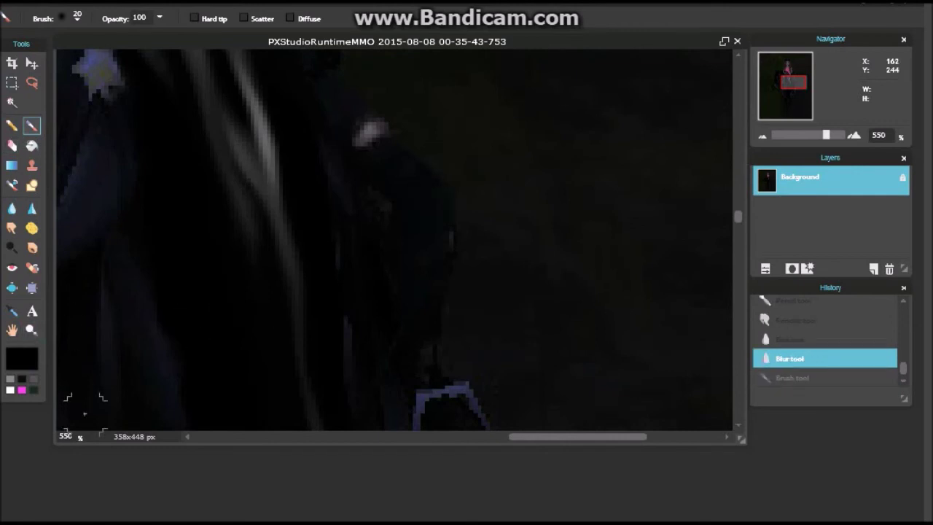
Step: Draw a short light grey patch over black across the rider's knee with the Pencil tool at size 1
click(12, 126)
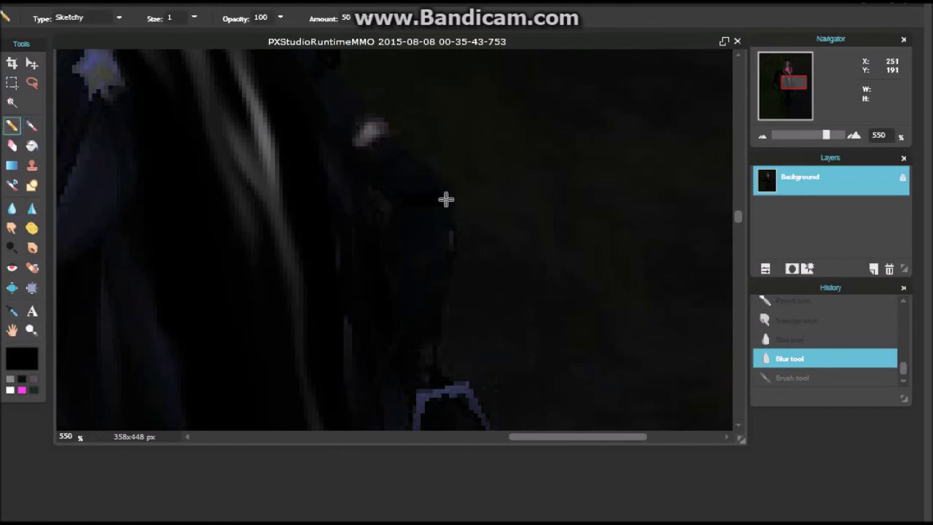
click(446, 199)
key(x)
drag(422, 202, 437, 203)
click(425, 205)
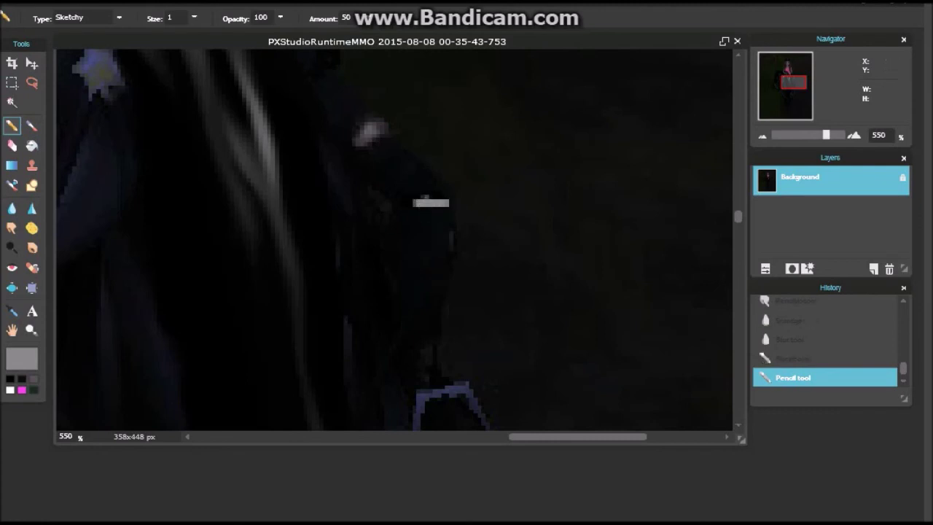
drag(426, 208, 441, 209)
Step: Add the sampled skin colour to the middle of the knee patch and soften it with Smudge at strength 50 and Blur at strength 100
click(34, 379)
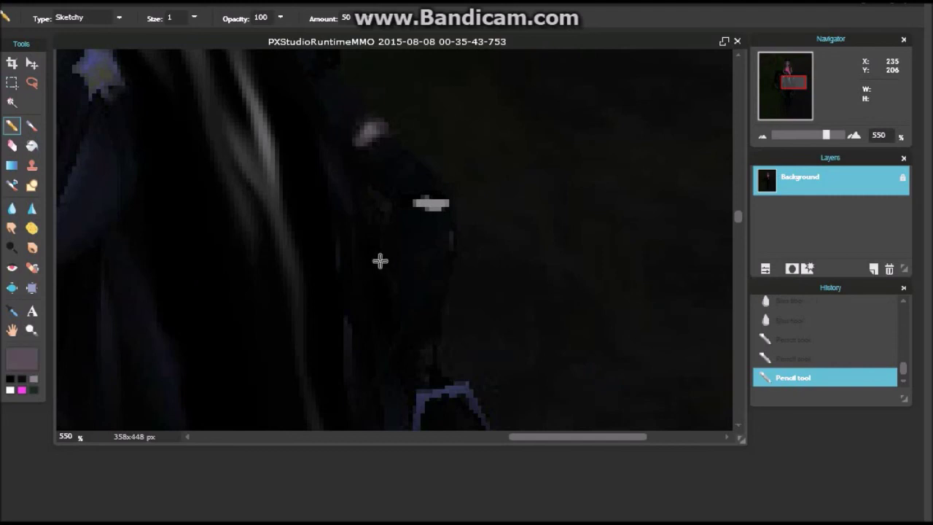
drag(424, 207, 439, 206)
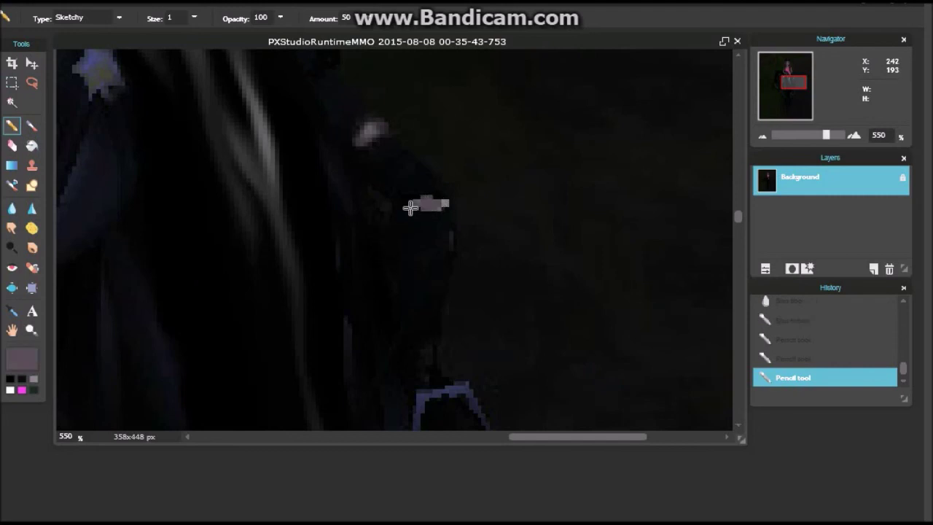
click(12, 228)
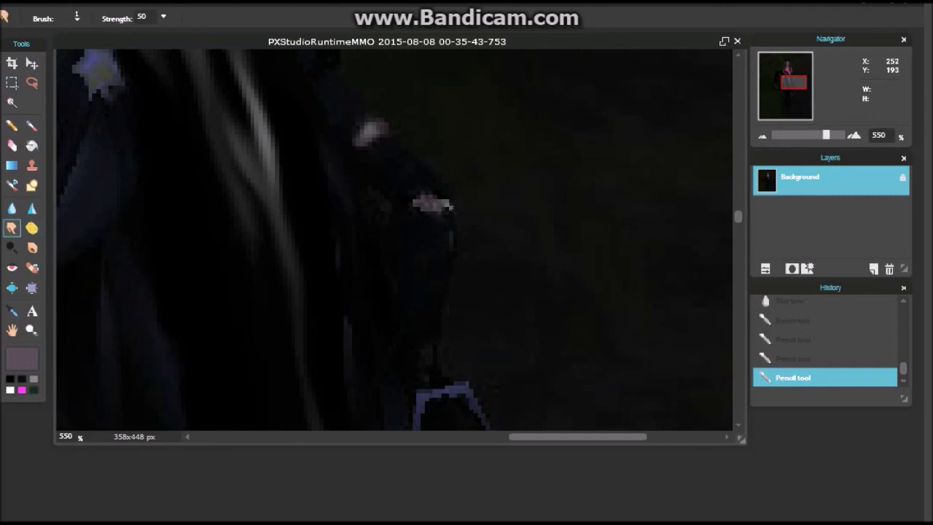
click(441, 195)
click(11, 208)
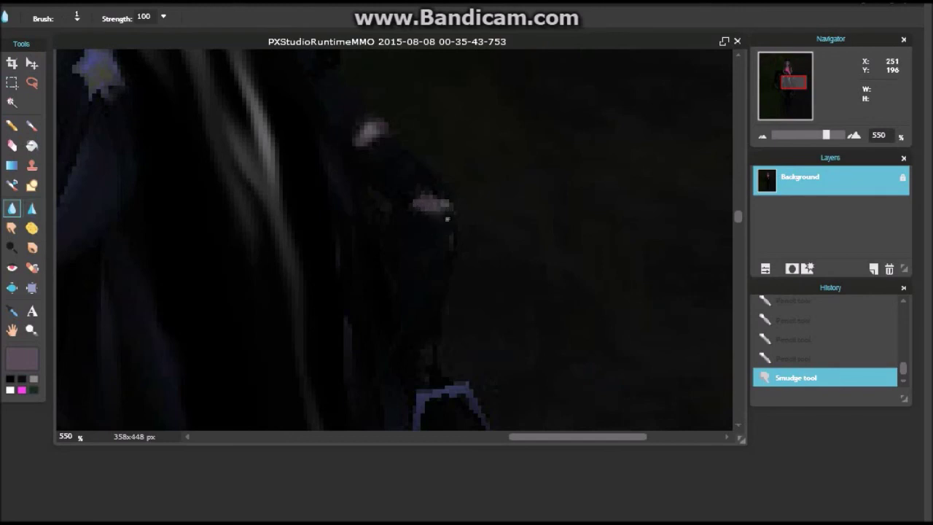
drag(446, 210, 524, 195)
drag(824, 135, 795, 135)
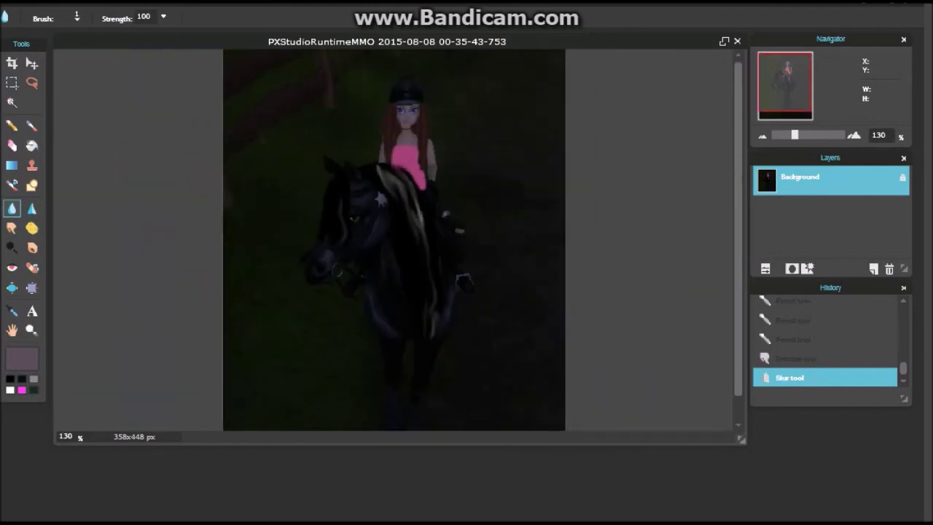